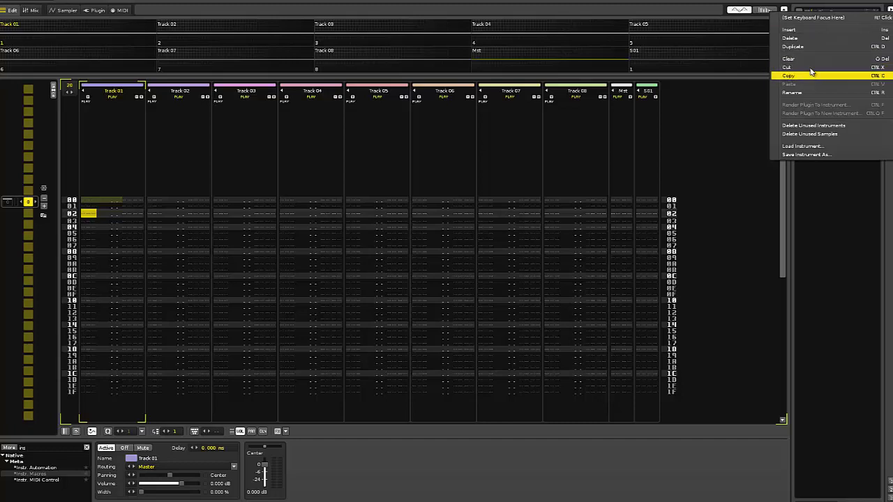
Clear the current instrument slot and load Sine Bass.xrni from the Bass library into it, opening the instrument in the sampler.
left_click(811, 60)
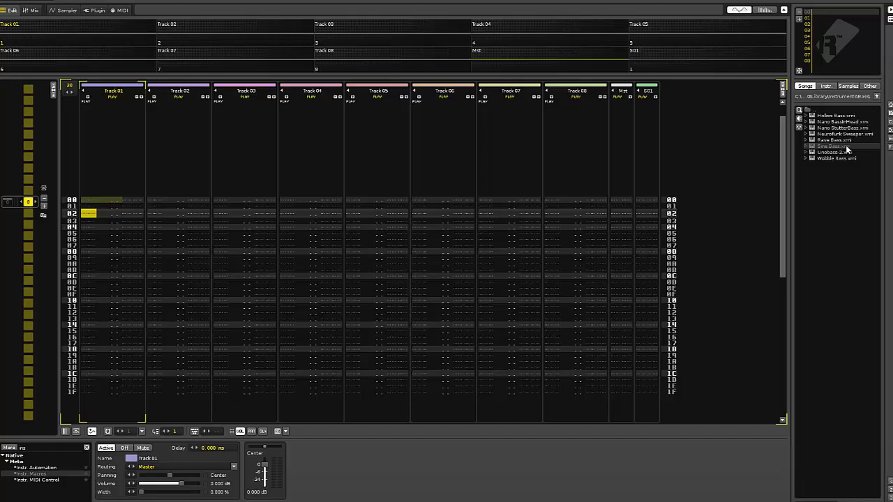
double_click(846, 148)
double_click(844, 14)
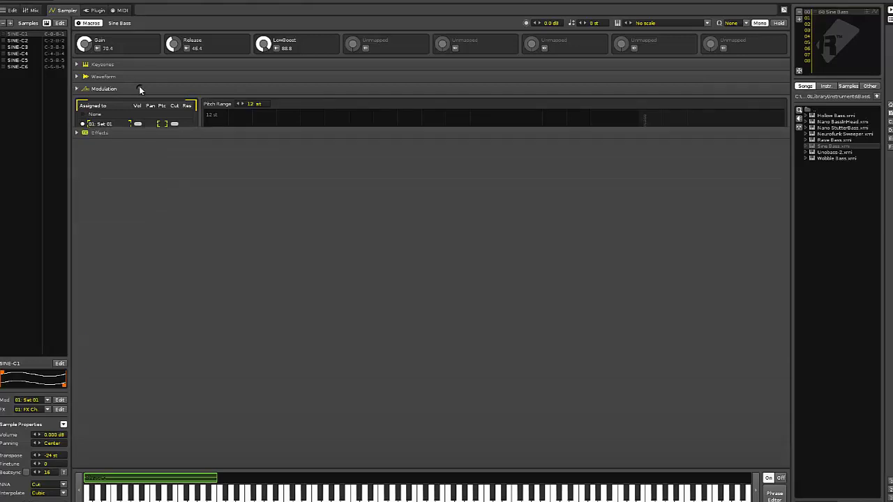
Examine the waveform of the Sine Bass sample while playing a test note.
left_click(139, 76)
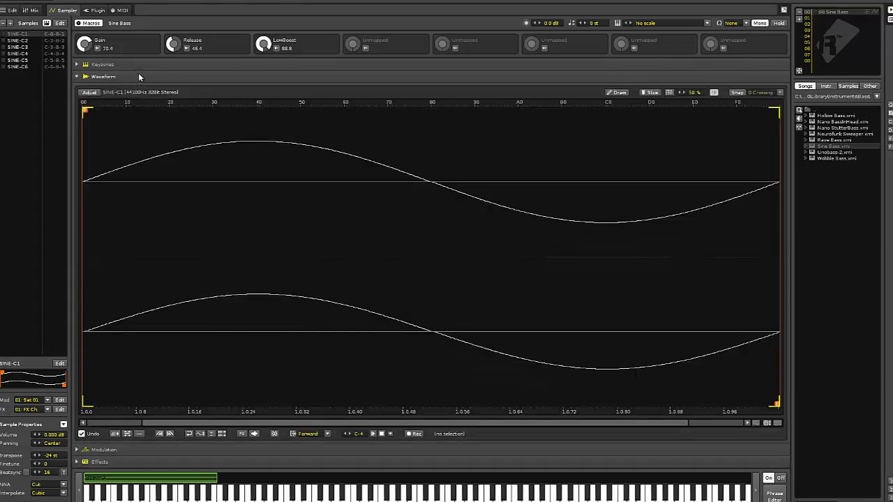
key("q")
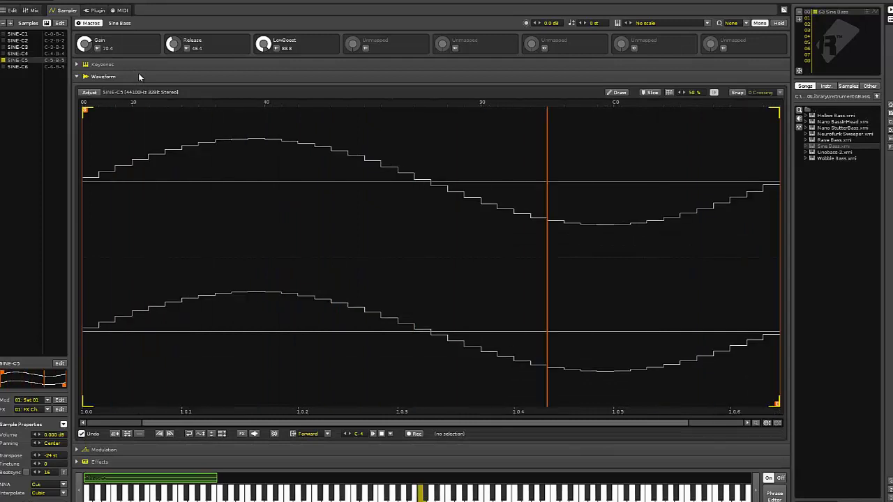
left_click(146, 78)
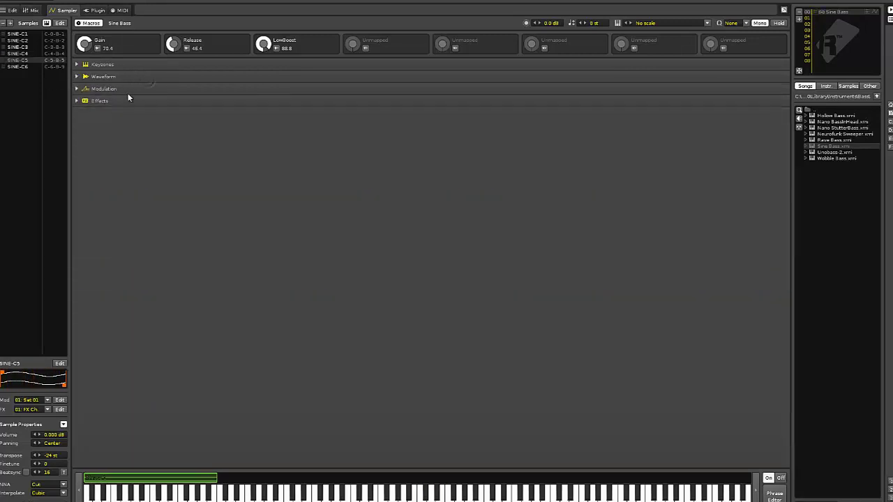
Delete the Volume AHDSR, Key Tracking and Operand devices and the Cutoff Fader from modulation Set 01.
left_click(103, 89)
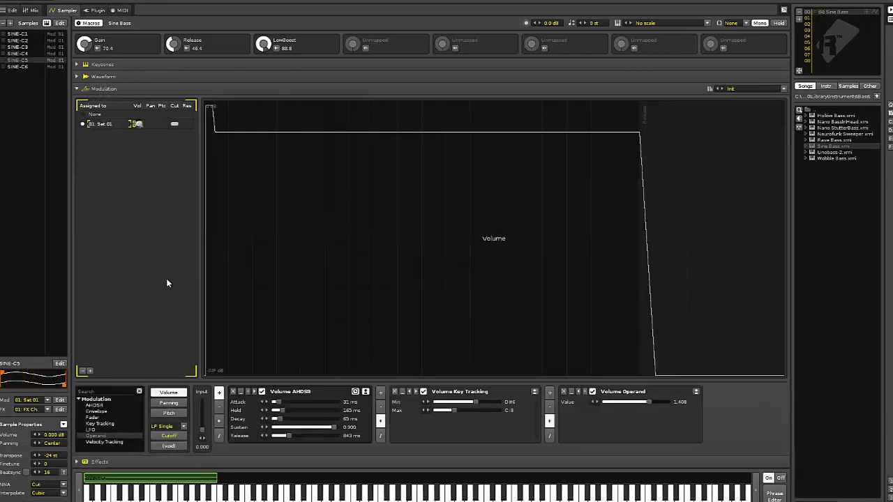
left_click(233, 392)
left_click(232, 392)
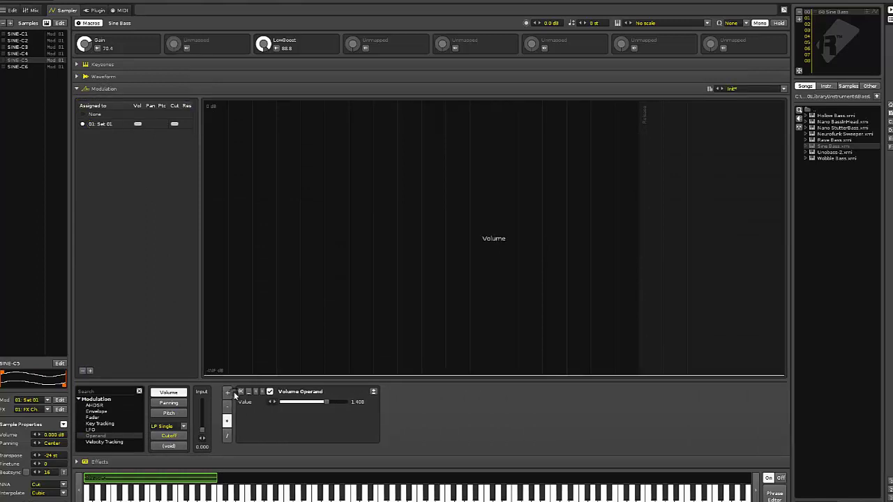
left_click(233, 392)
left_click(234, 393)
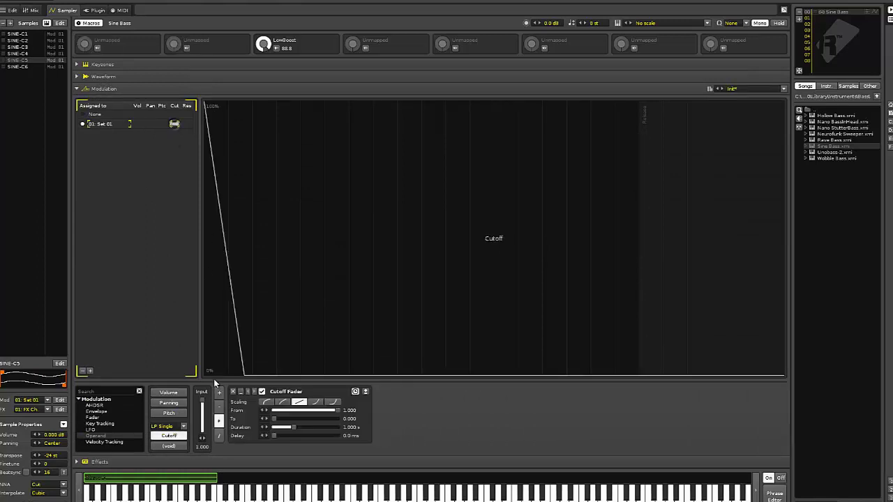
left_click(233, 392)
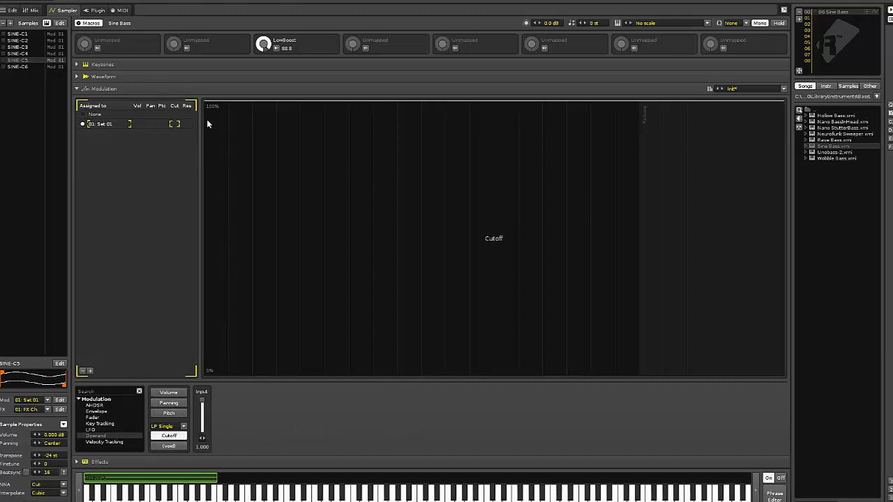
left_click(186, 125)
left_click(174, 124)
left_click(123, 89)
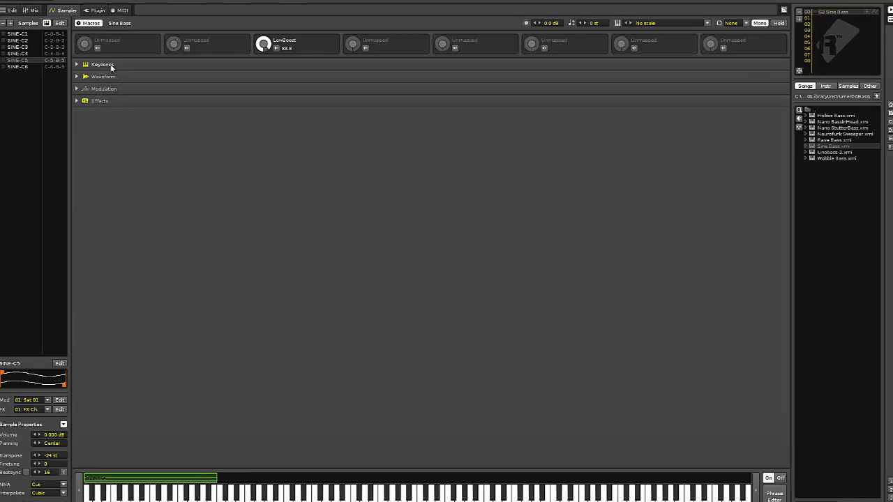
left_click(122, 64)
left_click(131, 64)
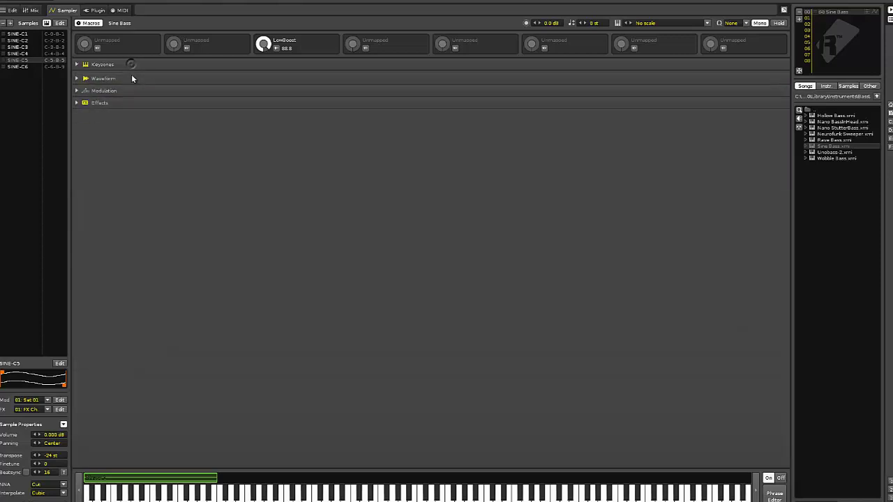
left_click(132, 76)
left_click(132, 76)
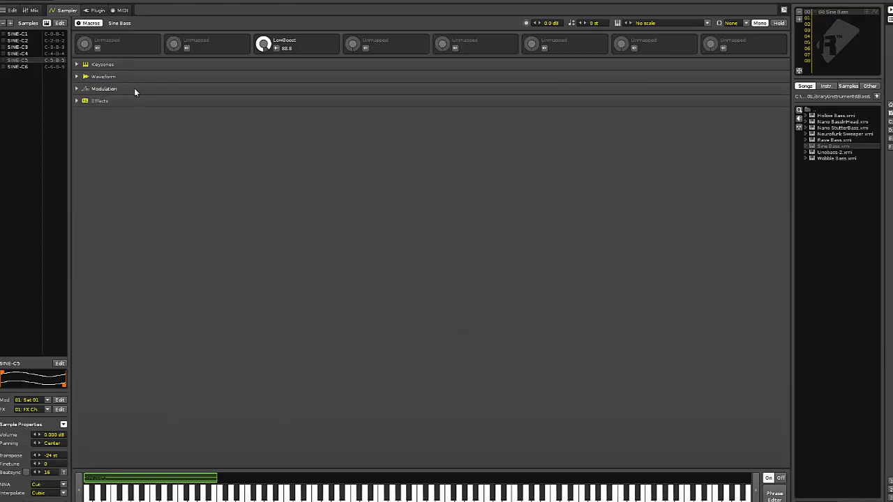
left_click(134, 88)
left_click(134, 88)
Remove the EQ 5 effect, unassign the selected sample from its effect chain, and delete FX Chain 01.
left_click(115, 101)
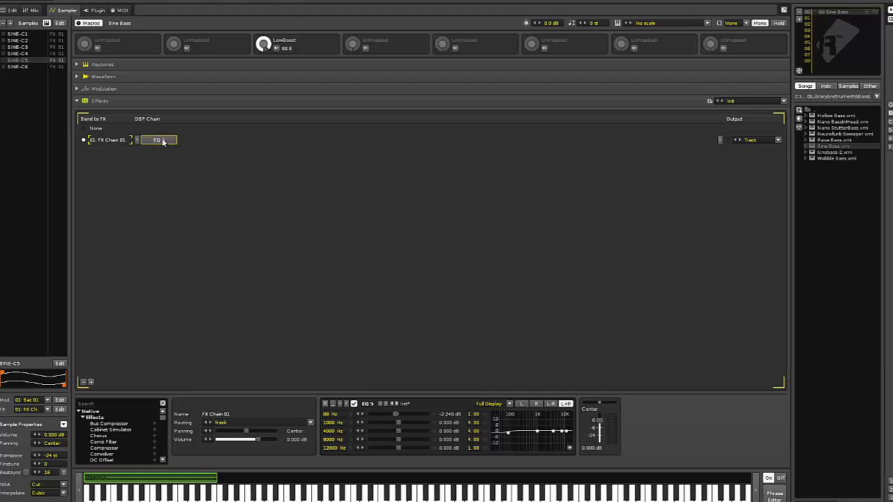
key("Delete")
left_click(96, 129)
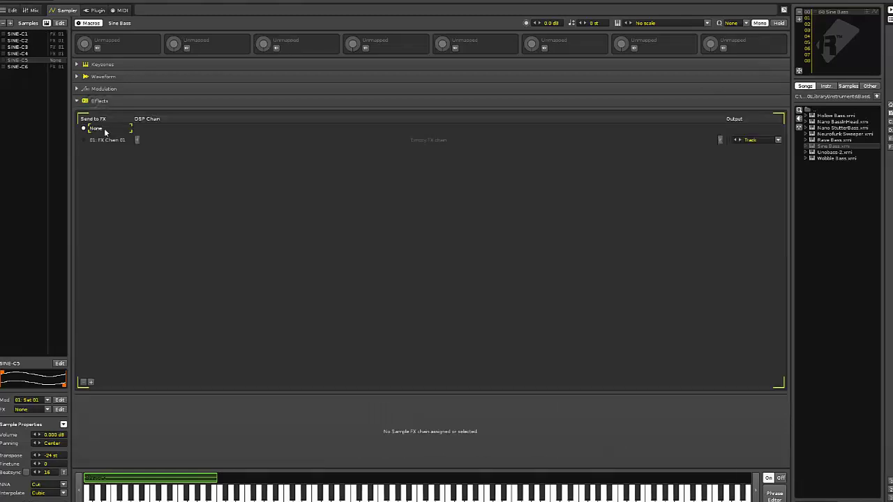
left_click(107, 141)
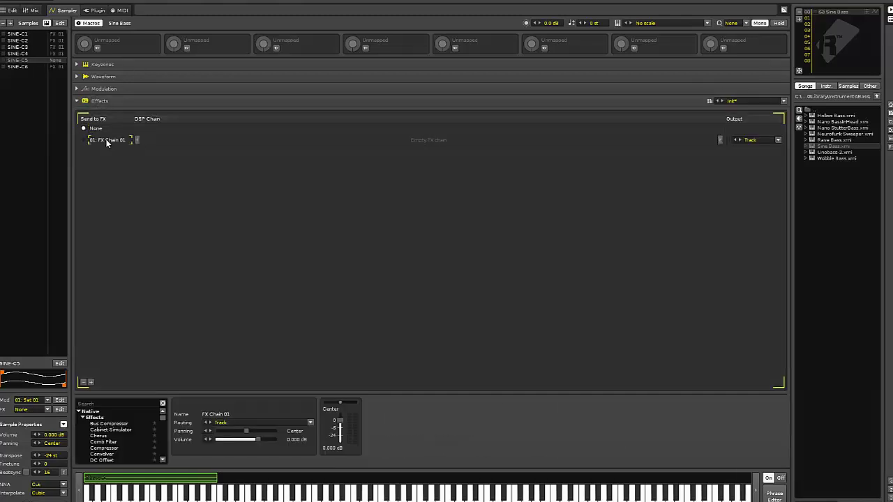
right_click(107, 142)
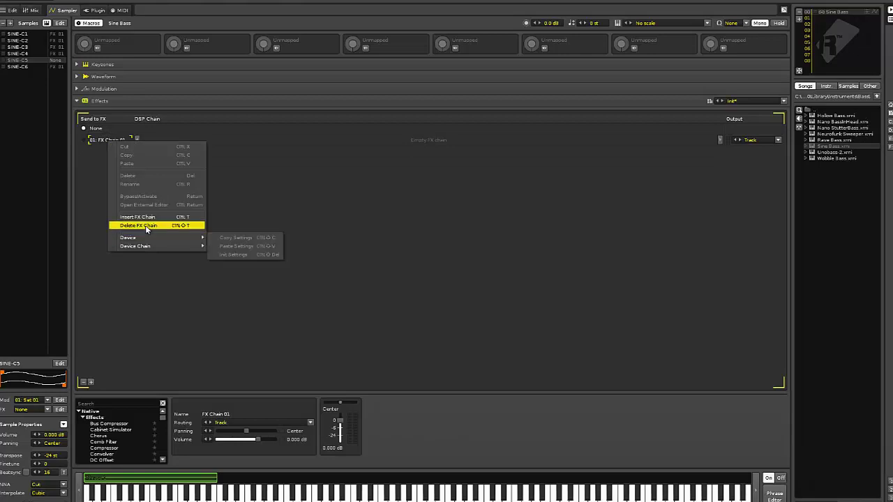
left_click(146, 226)
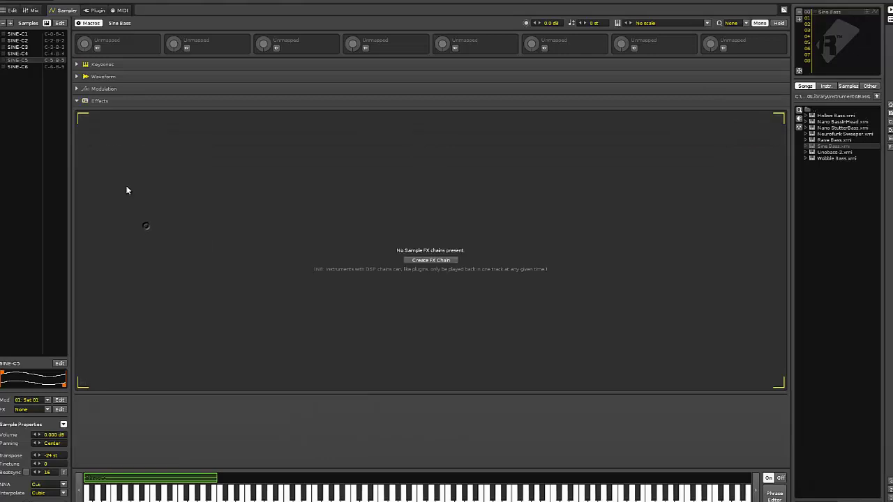
Turn off phrase playback for the instrument and check its phrase in the Phrase Editor.
left_click(109, 88)
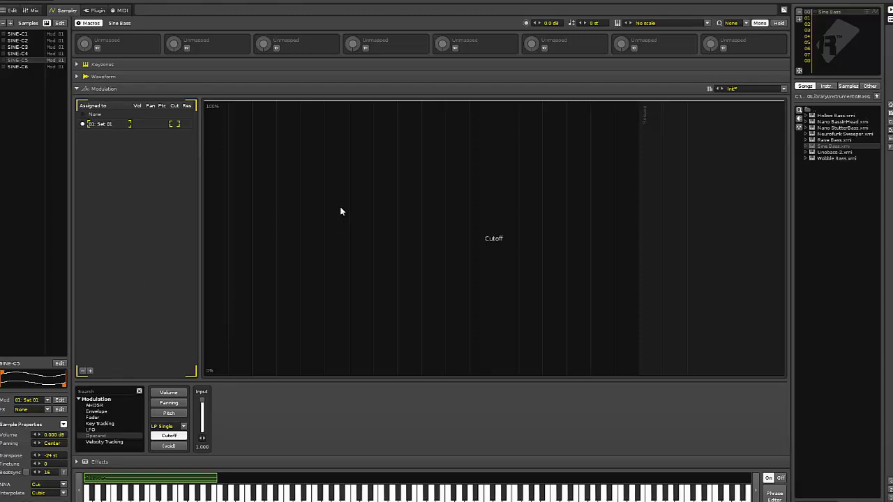
left_click(781, 477)
left_click(775, 495)
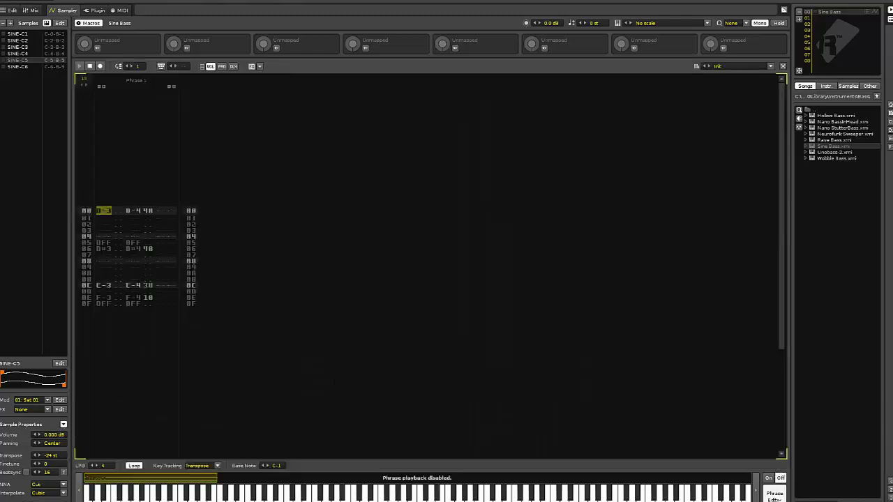
left_click(774, 495)
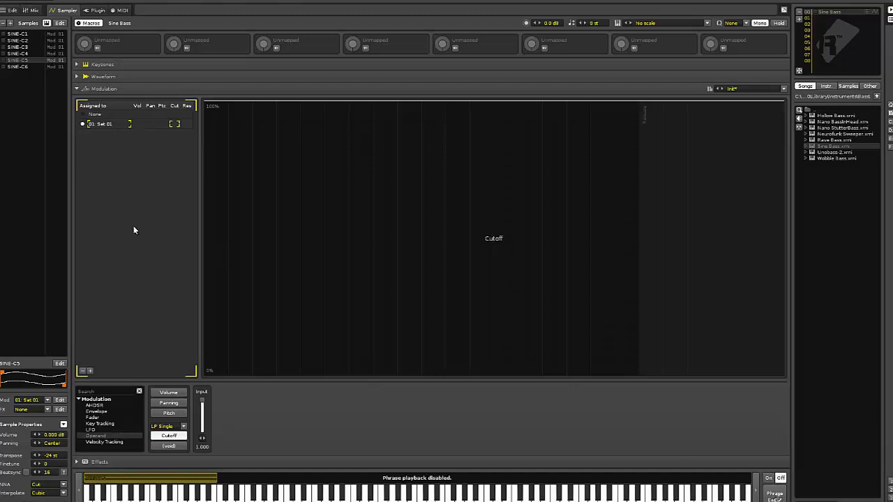
Play low and high test notes to audition the stripped-down instrument.
left_click(103, 89)
left_click(104, 88)
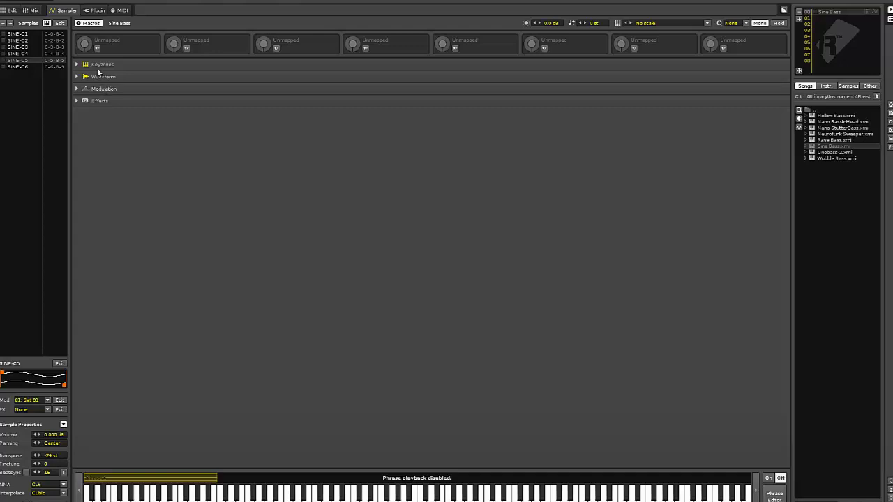
key("q")
key("z")
key("q")
key("z")
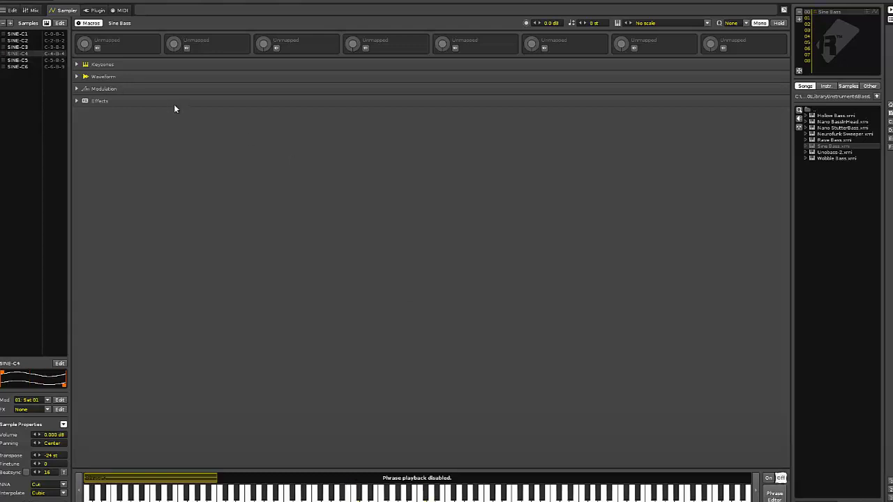
left_click(164, 89)
key("z")
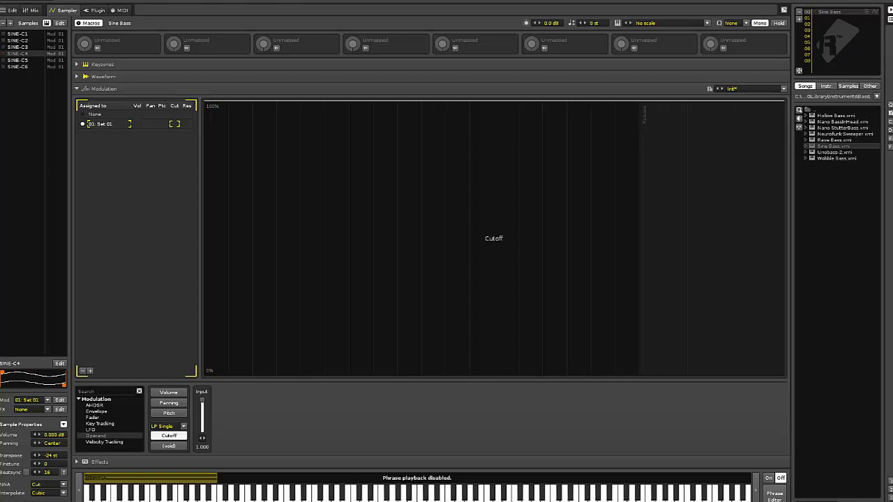
left_click(11, 10)
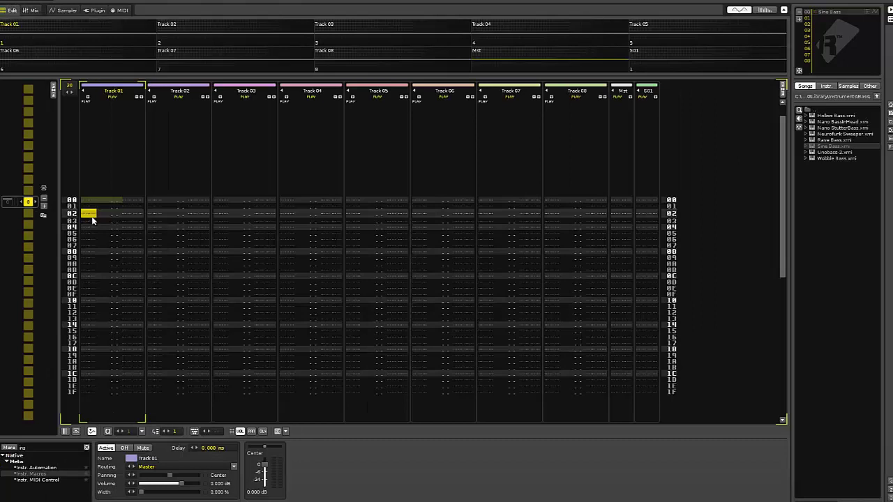
left_click(93, 219)
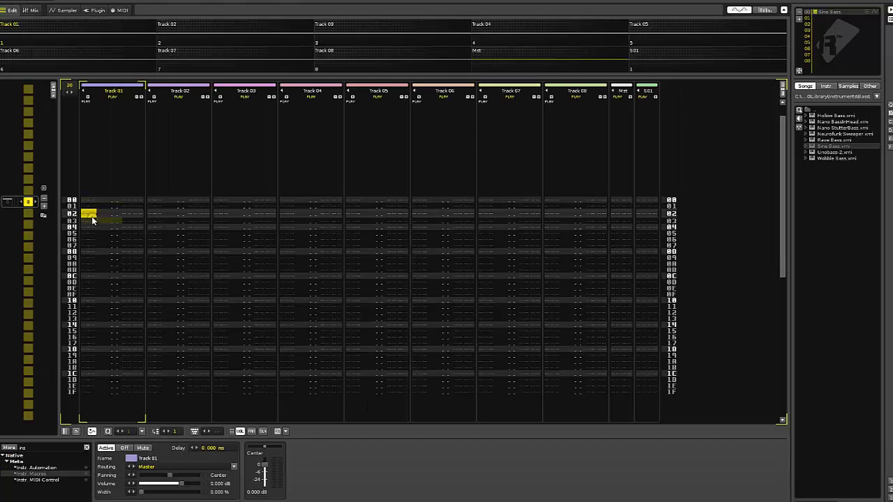
double_click(828, 13)
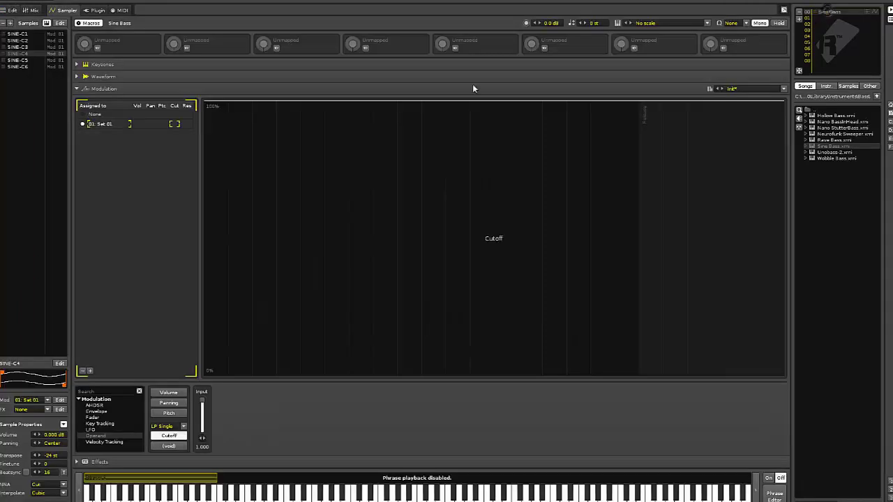
Raise the Volume modulation input of Set 01 to 1.000.
left_click(111, 88)
left_click(111, 89)
left_click(168, 392)
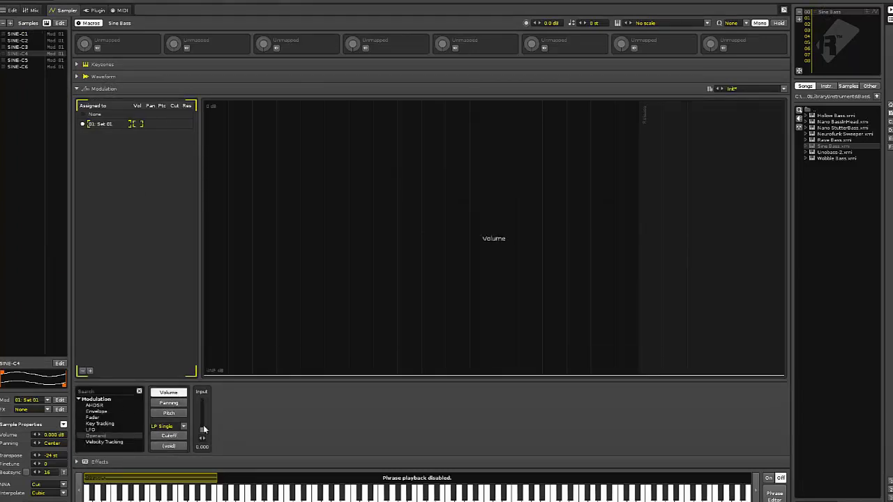
left_click_drag(203, 429, 203, 399)
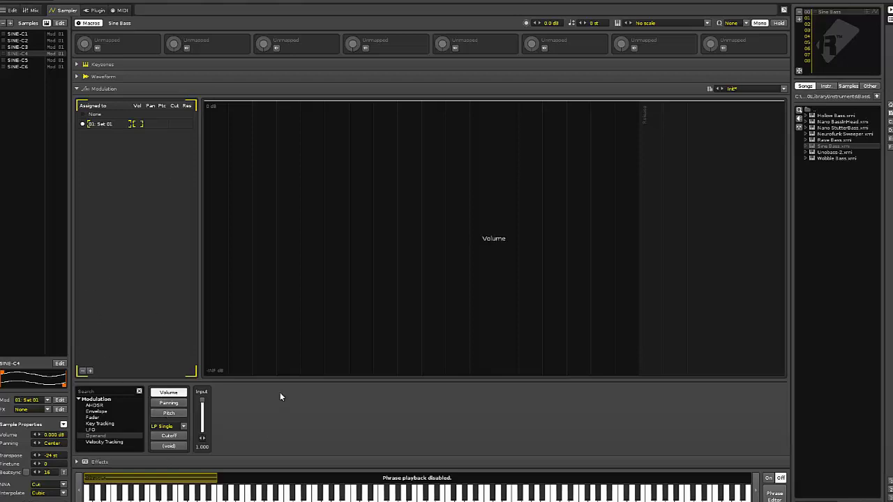
Add an Operand device to the Pitch modulation and set its operator to addition.
left_click(169, 414)
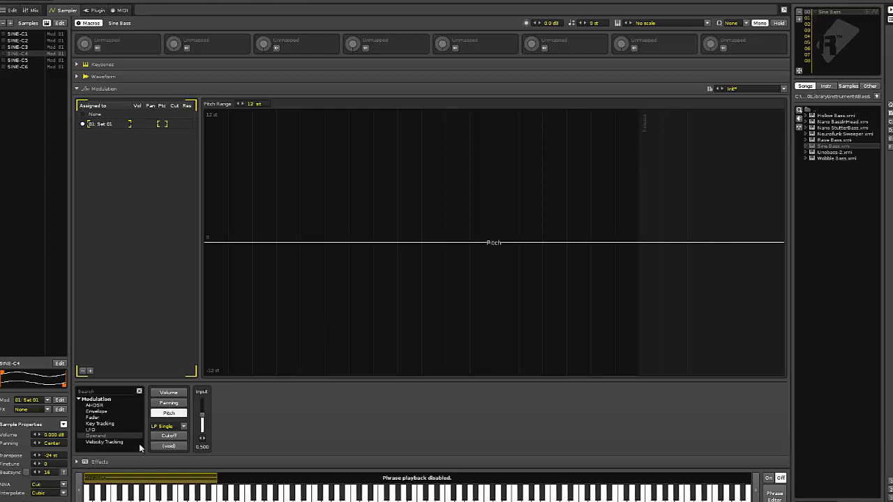
double_click(99, 437)
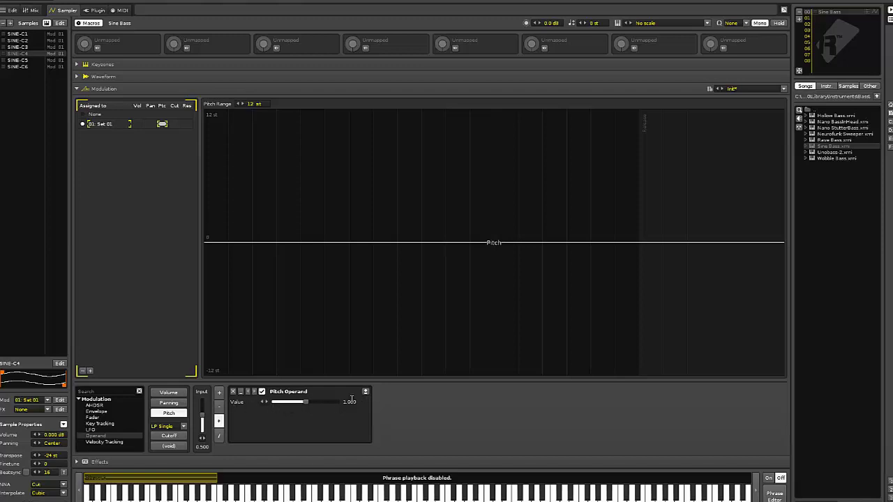
left_click(305, 403)
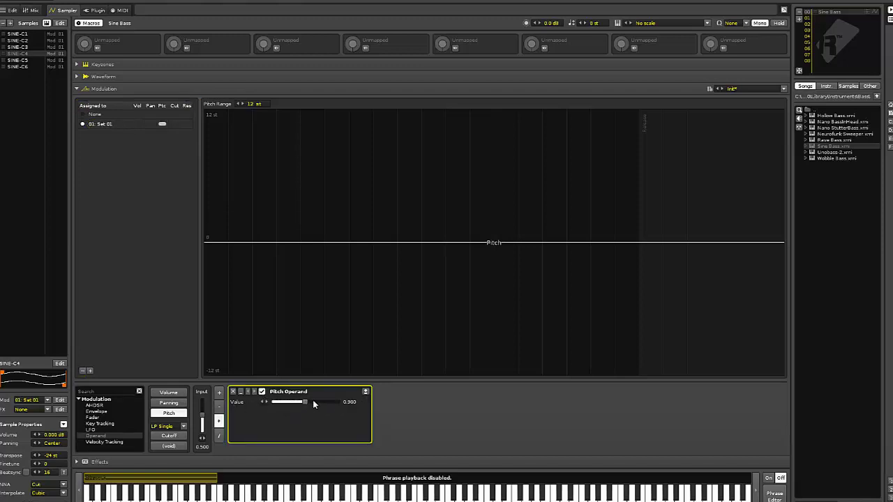
left_click(219, 393)
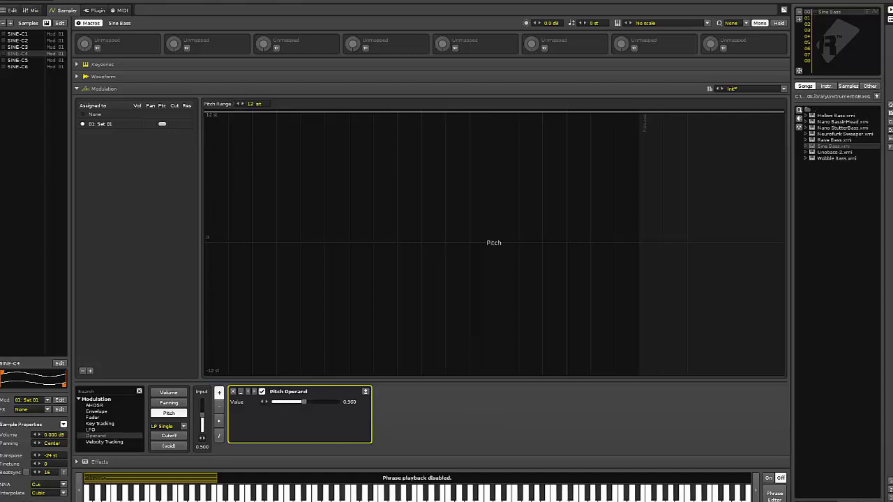
Switch the Pitch Operand to bipolar and set its value to 0.000.
mouse_move(304, 401)
left_mouse_down()
mouse_move(279, 401)
mouse_move(339, 402)
mouse_move(303, 402)
left_mouse_up()
left_click(366, 394)
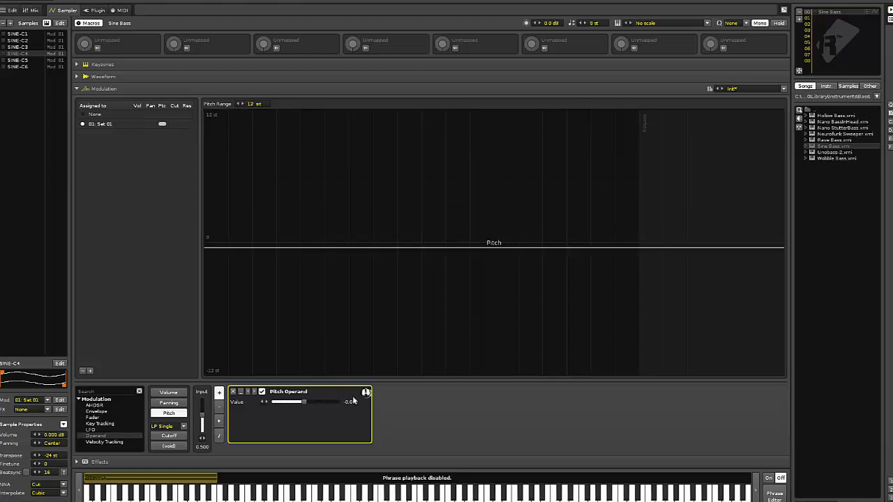
mouse_move(306, 403)
left_mouse_down()
mouse_move(339, 403)
mouse_move(276, 403)
mouse_move(328, 404)
mouse_move(306, 405)
left_mouse_up()
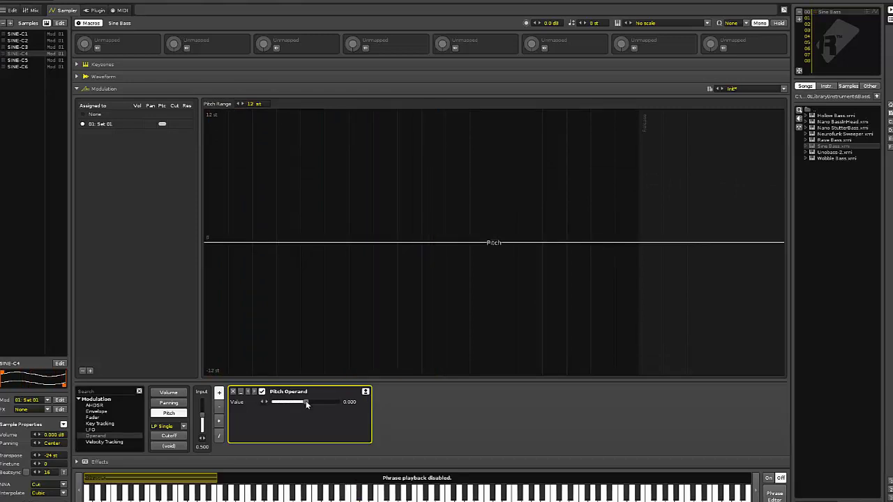
Set the Pitch Range of Set 01 to 24 st and try out the Pitch Operand's value with a test note.
left_click(253, 104)
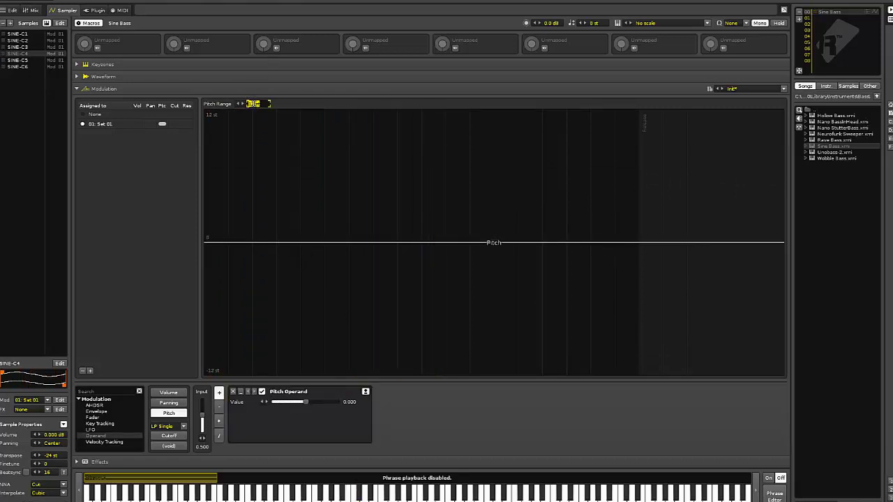
type("24")
key("Return")
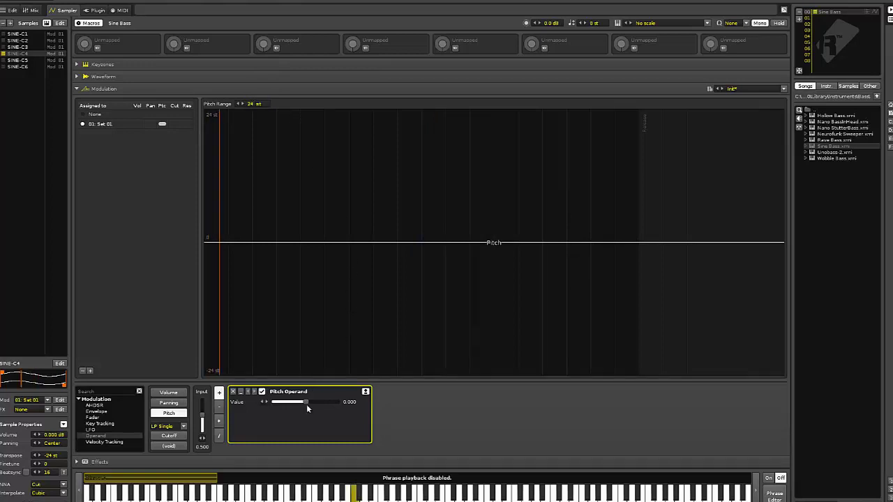
mouse_move(306, 401)
left_mouse_down()
mouse_move(273, 402)
mouse_move(307, 401)
left_mouse_up()
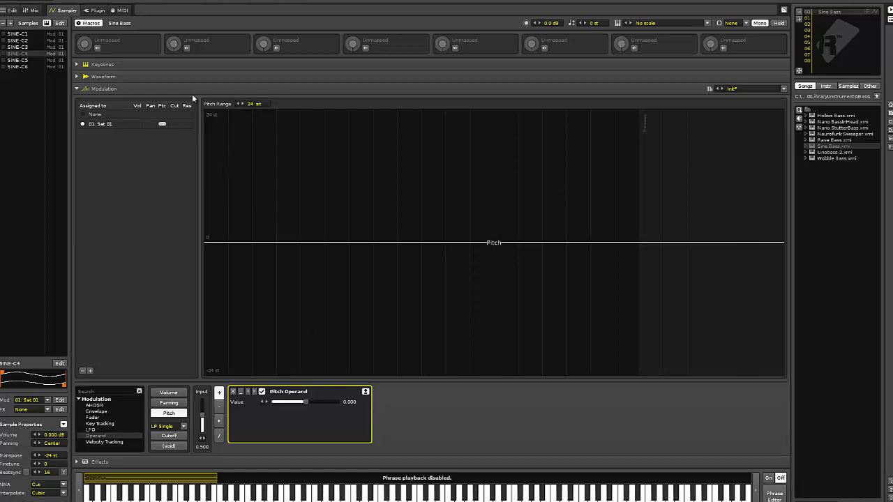
Map the first macro of the instrument to the Pitch Operand's Value parameter.
left_click(117, 46)
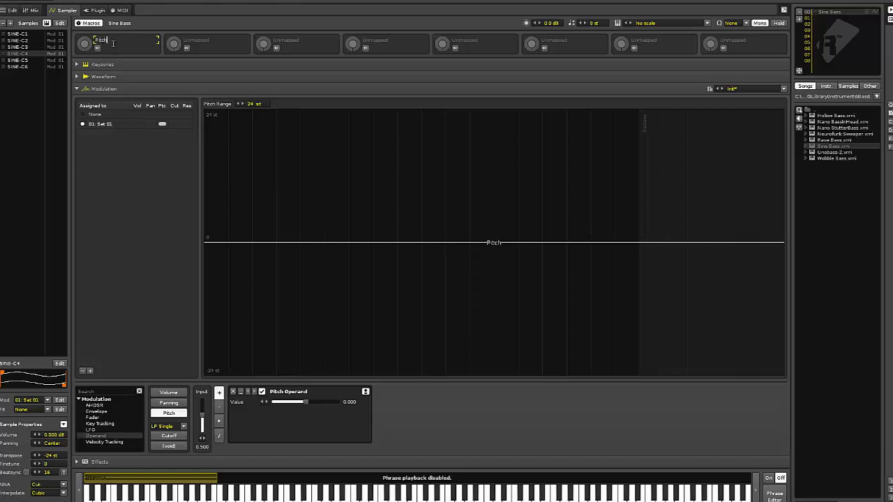
key("Escape")
left_click(97, 48)
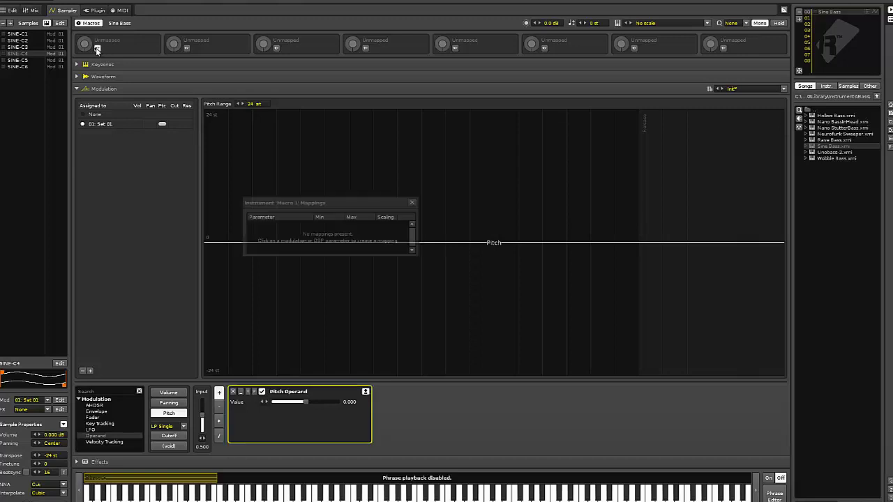
left_click(339, 203)
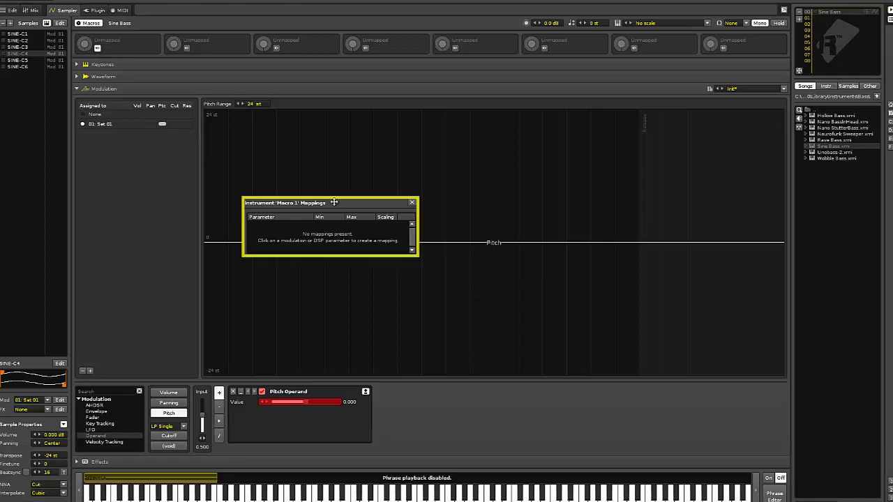
left_click_drag(338, 203, 314, 143)
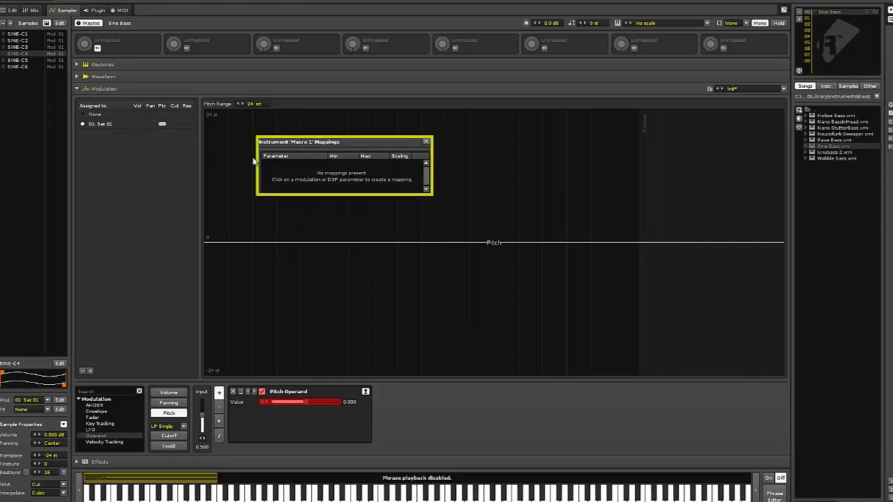
left_click(303, 405)
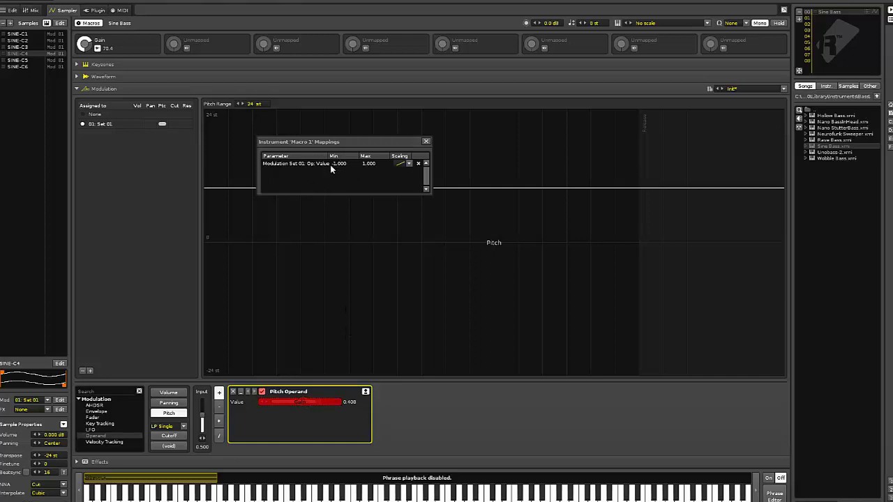
Review the scaling options of the macro mapping, keep linear scaling and close the mappings window.
left_click(409, 163)
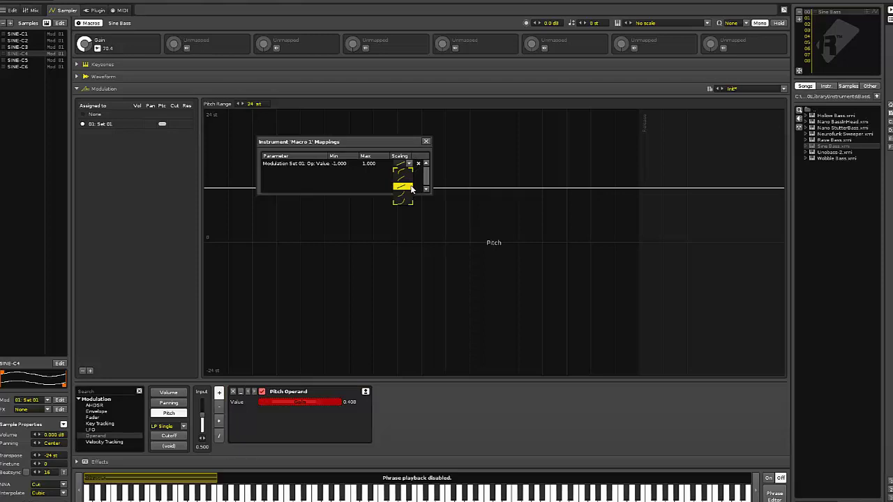
left_click(410, 187)
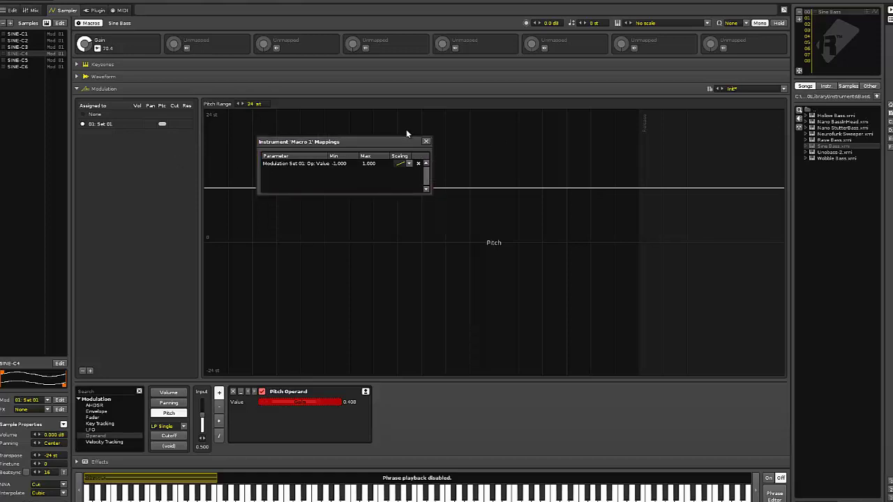
left_click(425, 141)
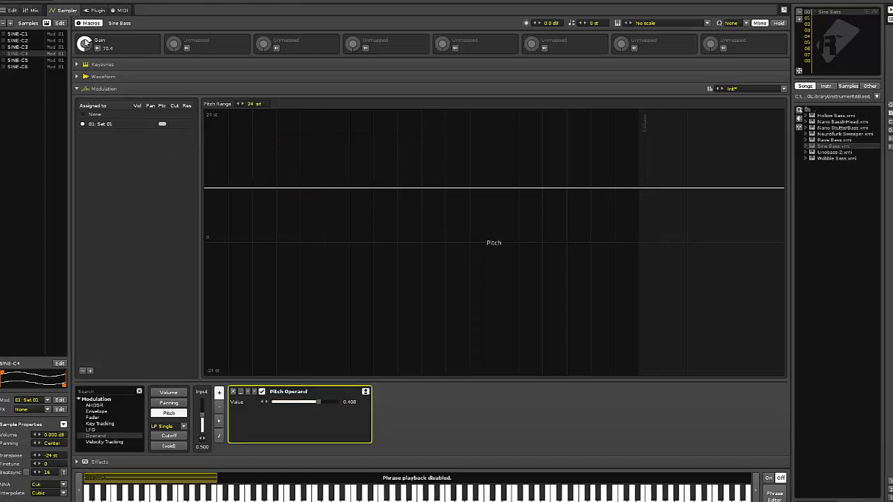
Rename the mapped macro as Pitch Bend and centre its knob at 50.0.
mouse_move(84, 44)
left_mouse_down()
mouse_move(84, 67)
mouse_move(102, 42)
mouse_move(85, 54)
mouse_move(85, 39)
left_mouse_up()
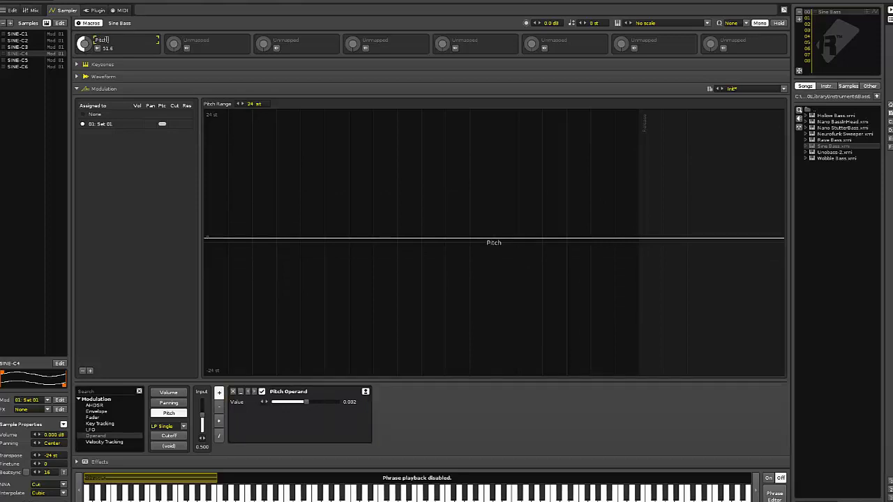
type("nd")
key("Return")
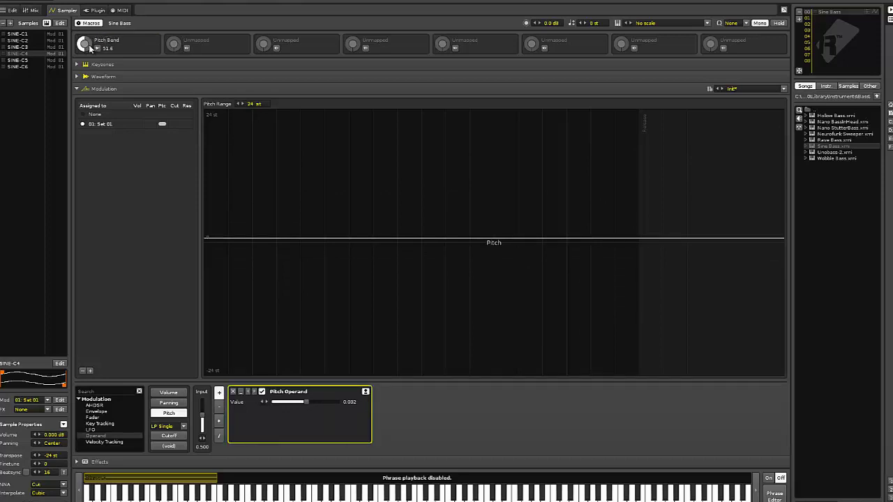
mouse_move(86, 46)
left_mouse_down()
mouse_move(87, 30)
mouse_move(88, 48)
left_mouse_up()
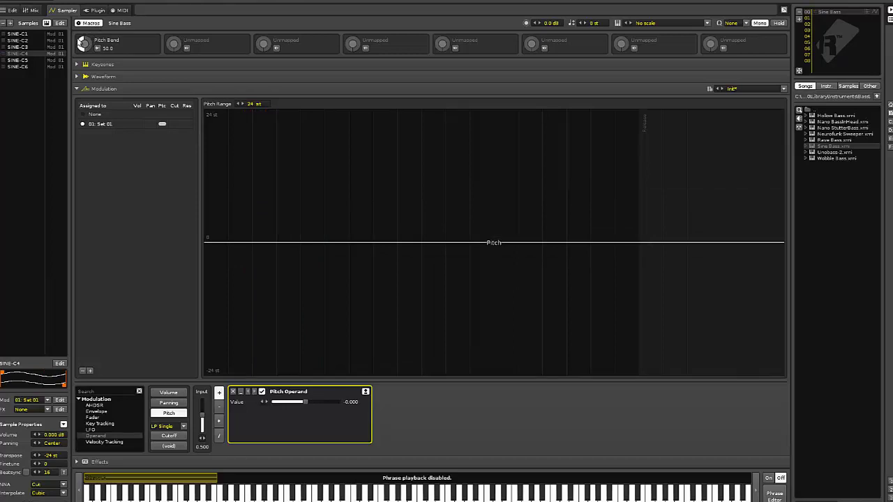
Fill Track 01 of the pattern from line 00 to 1F with a mix of C-4 and C-5 notes of instrument 00.
left_click(11, 11)
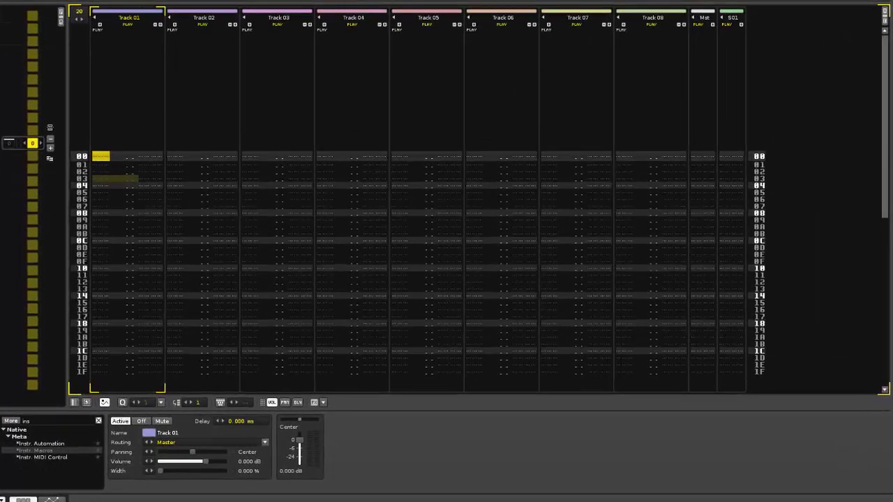
key("Escape")
key("space")
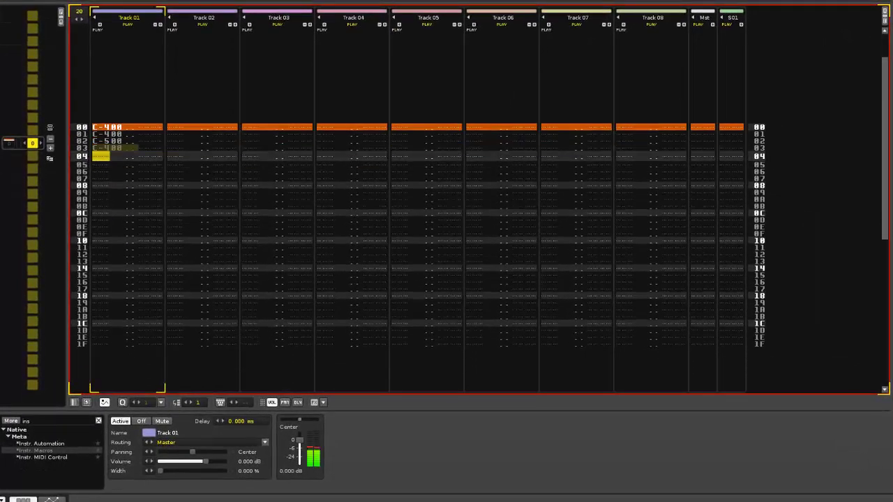
key("z")
key("q")
key("z")
key("q")
key("z")
key("q")
key("z")
key("q")
key("q")
key("q")
key("z")
key("z")
key("q")
key("z")
key("q")
key("z")
key("q")
key("z")
key("q")
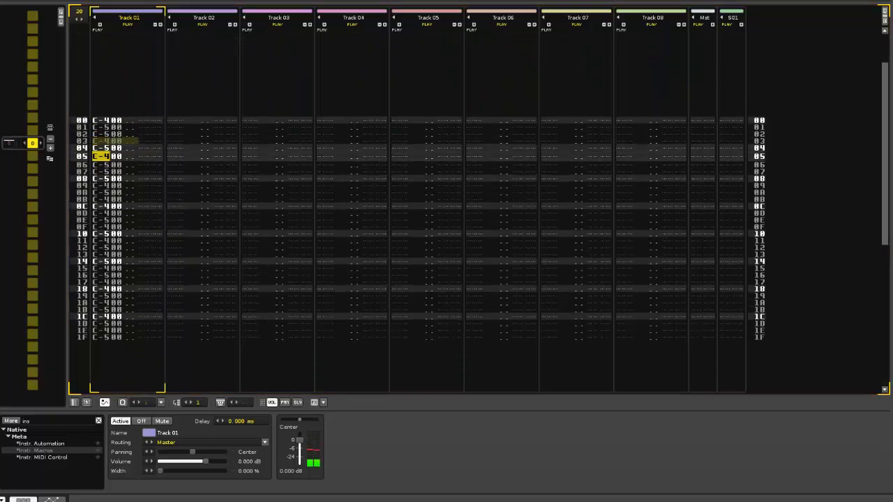
key("space")
Find the *Instr. Macros meta device and add it to Track 01.
left_click(99, 421)
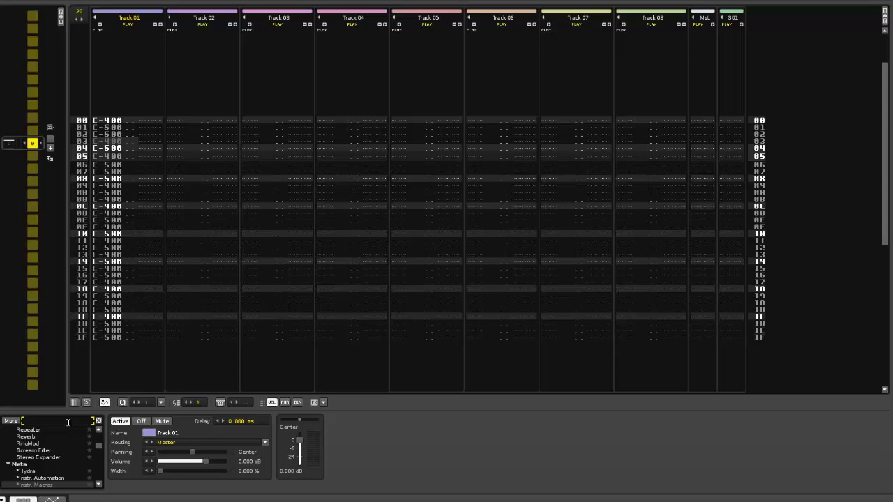
type("instr")
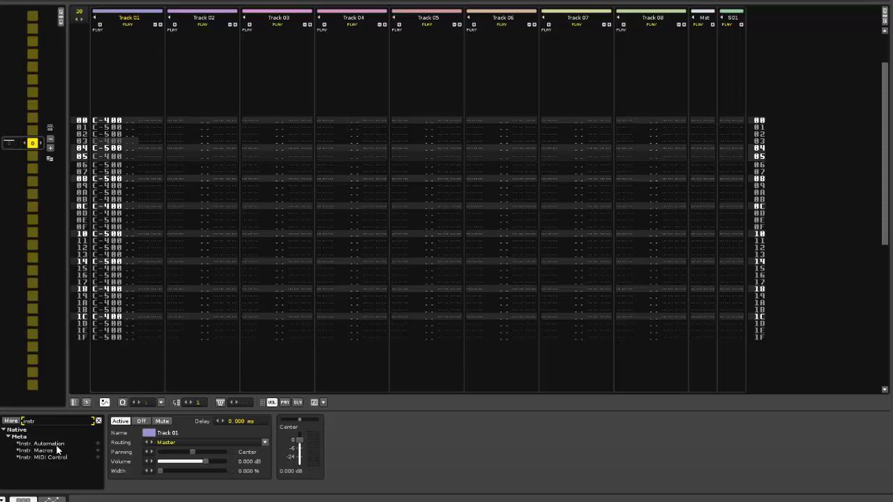
left_click(42, 454)
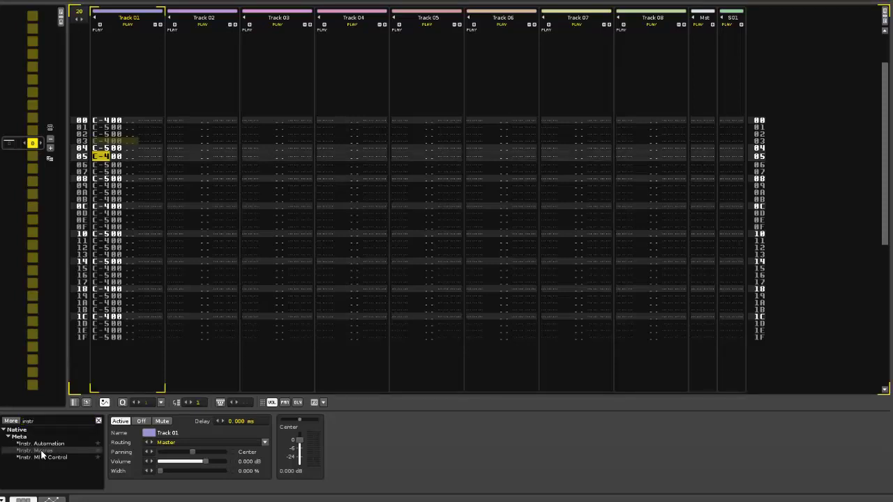
double_click(42, 454)
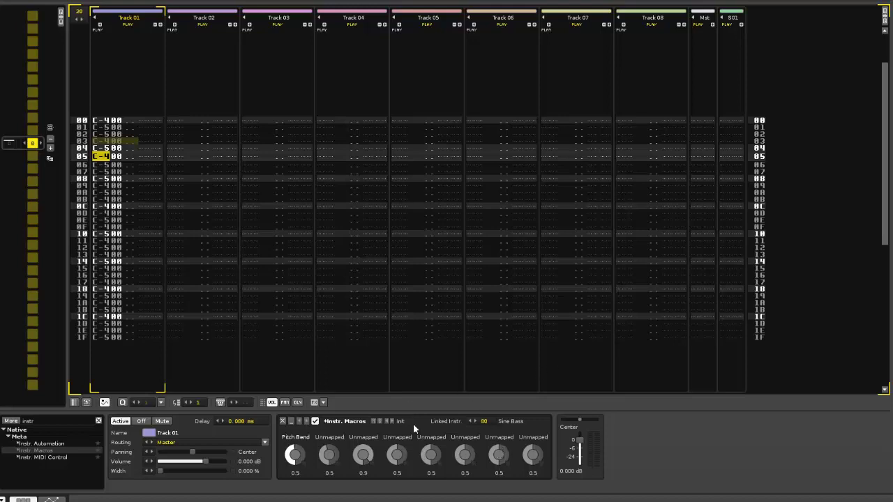
Keep the *Instr. Macros device linked to instrument 00 Sine Bass and try out its Pitch Bend knob.
left_click(483, 421)
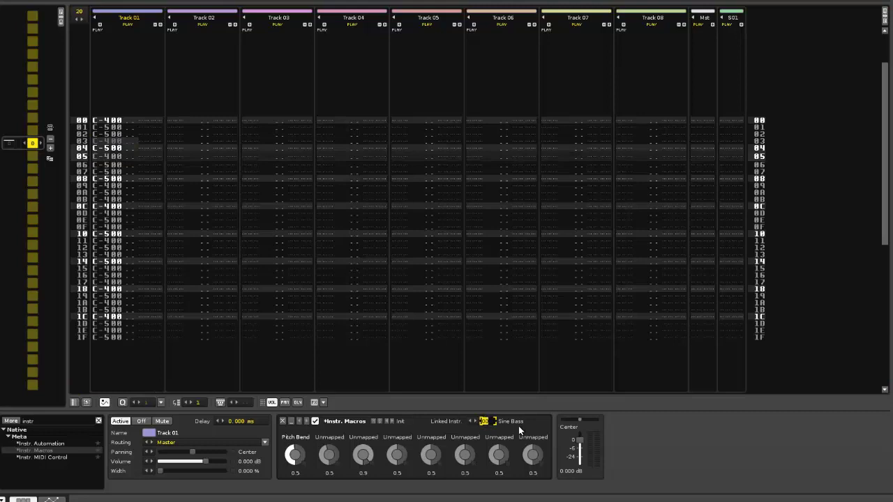
key("Return")
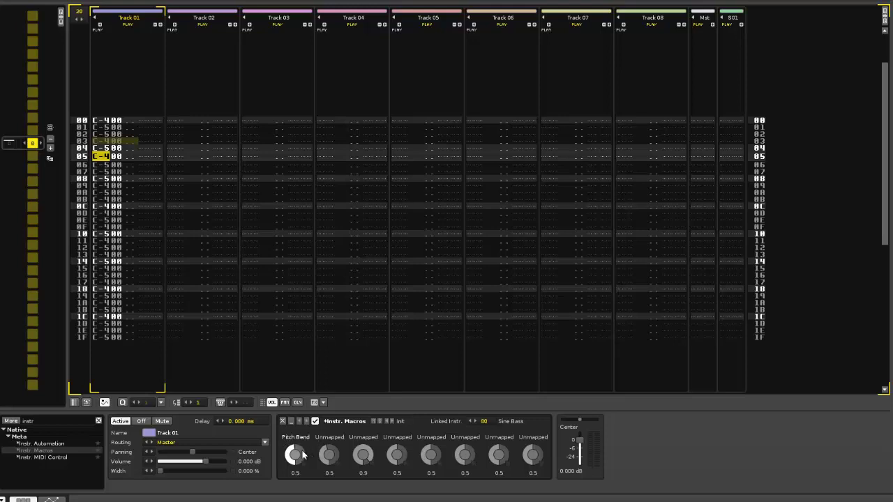
left_click_drag(296, 458, 296, 457)
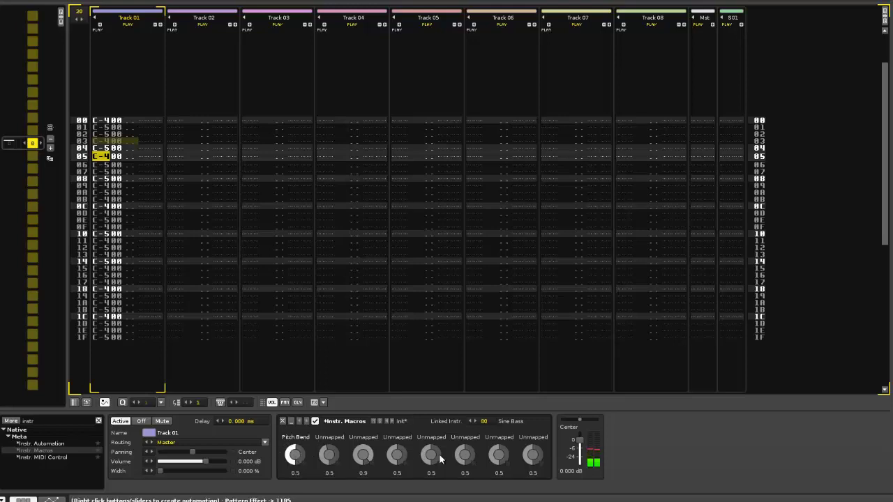
Insert an *LFO device before the *Instr. Macros device on Track 01.
left_click(65, 419)
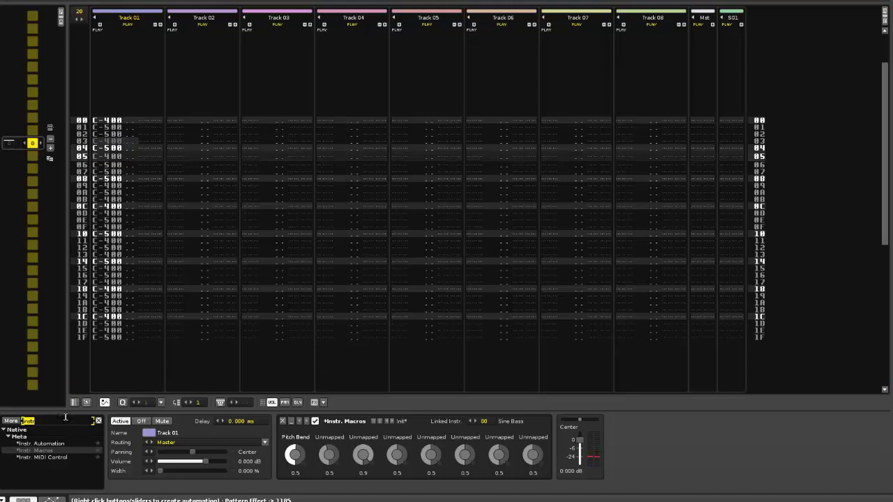
type("lfo")
left_click_drag(32, 445, 294, 454)
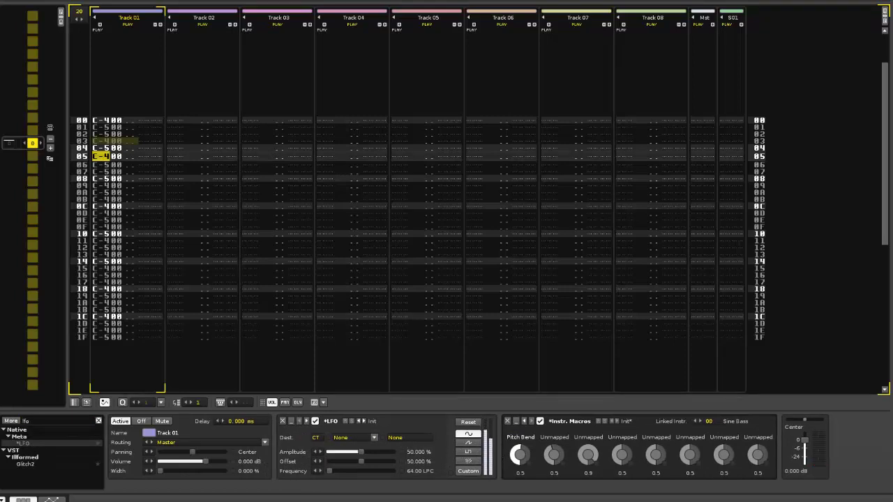
Switch the LFO to the random waveform and route it to Pitch Bend of the *Instr. Macros device.
left_click(475, 462)
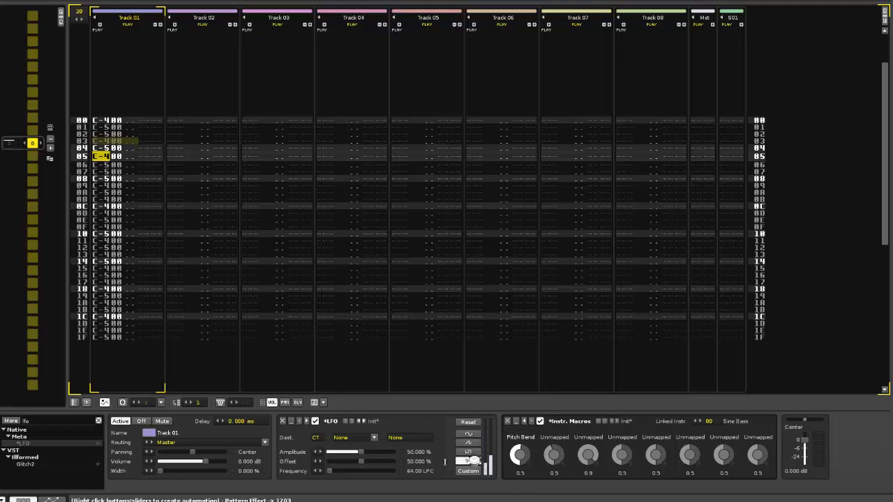
left_click(359, 437)
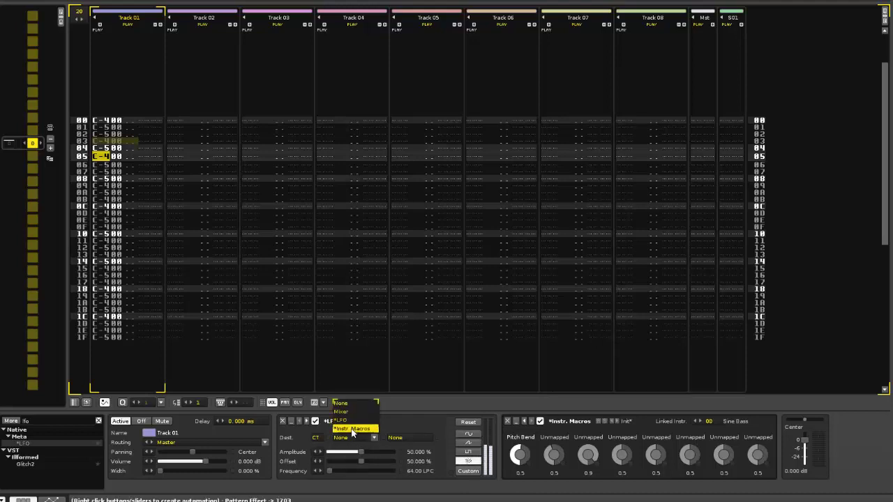
left_click(352, 429)
left_click(405, 438)
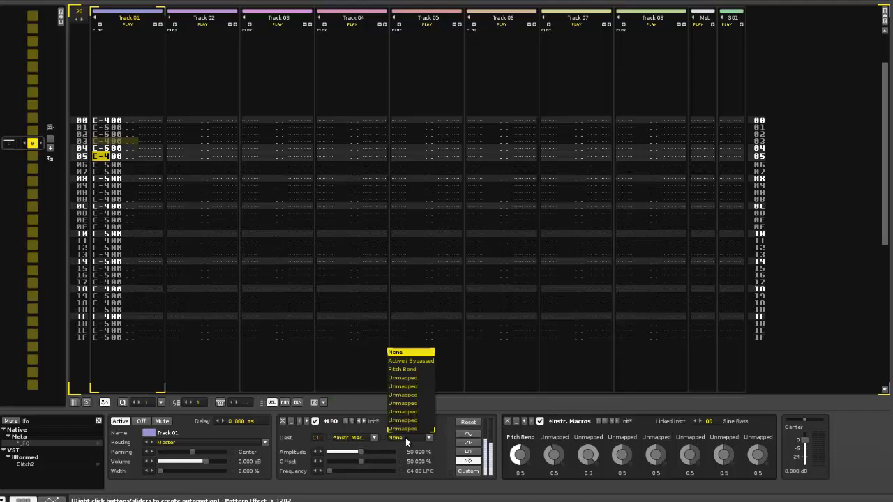
left_click(423, 368)
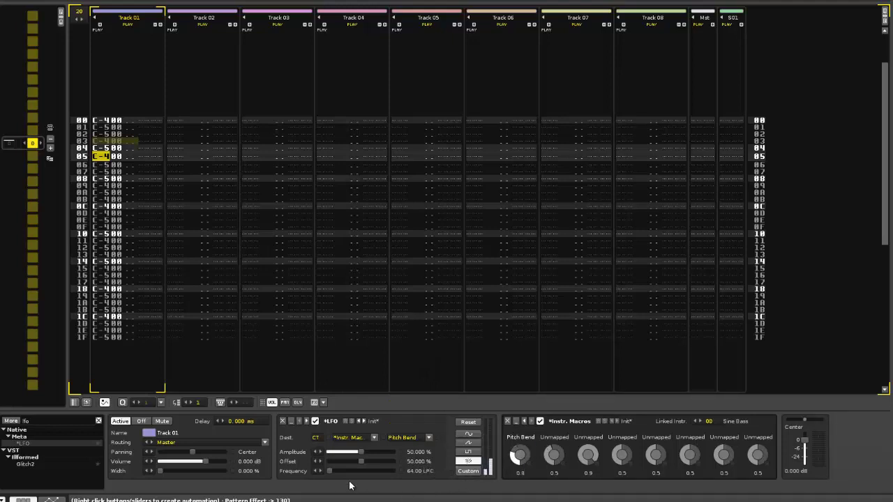
Raise the LFO's amplitude to 100 % and set its frequency to the fastest rate, 1 LPC.
left_click_drag(361, 451, 395, 452)
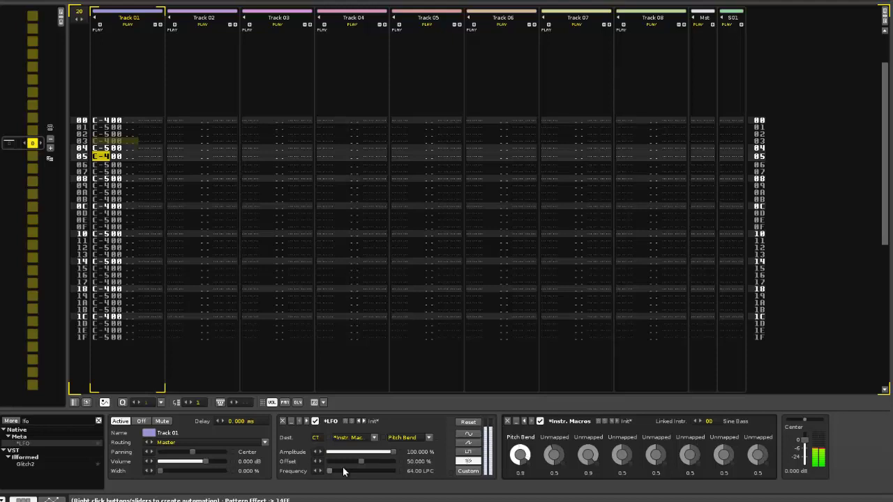
double_click(410, 471)
type("1000")
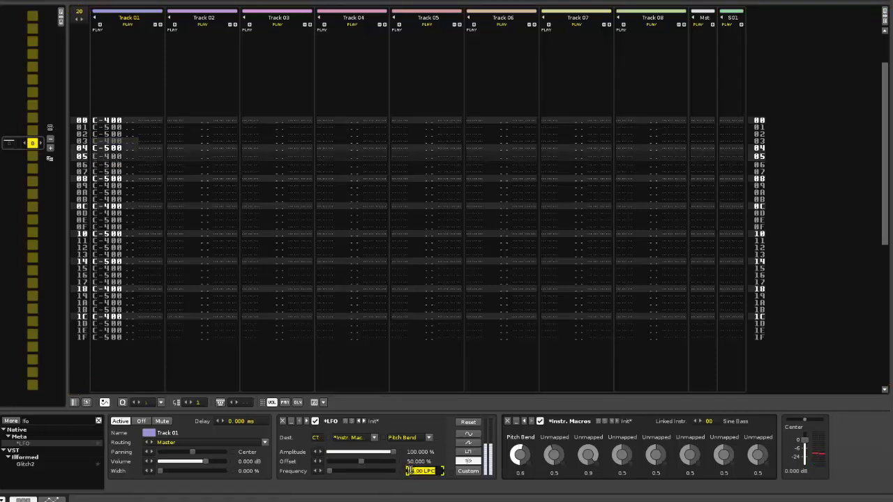
key("Return")
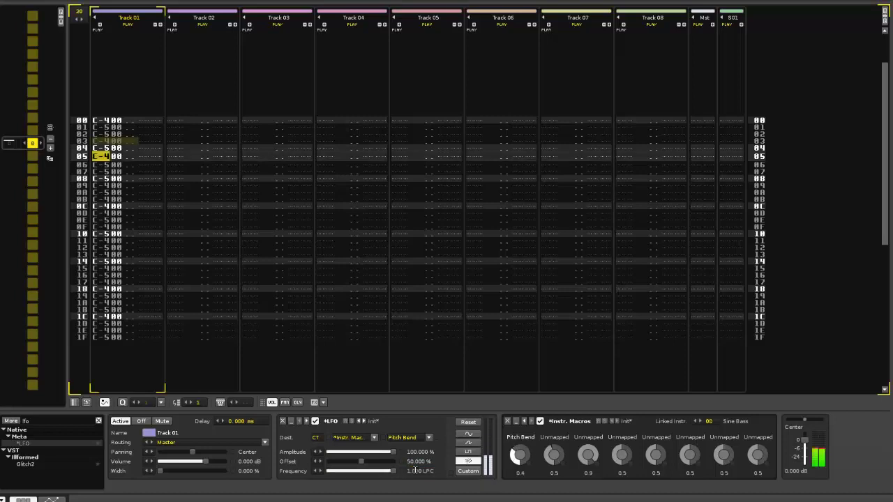
Set the LFO's frequency to 4 LPC and play the pattern with edit mode enabled.
double_click(417, 472)
type("4")
key("Return")
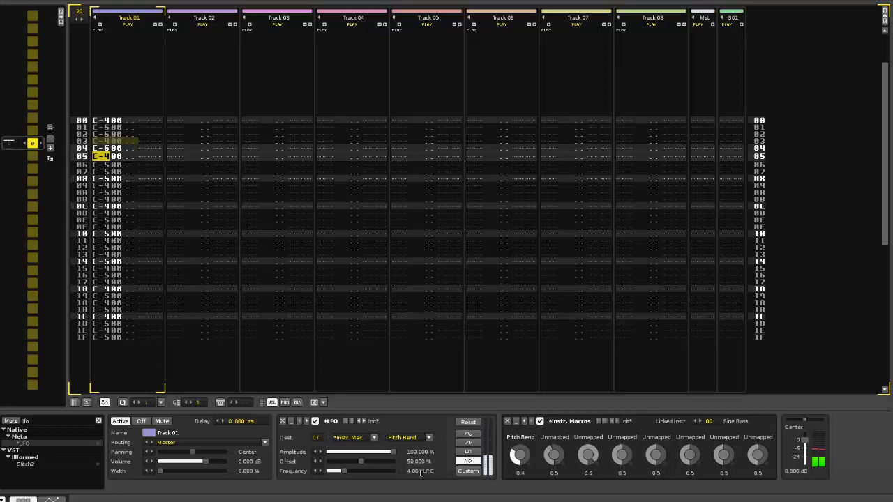
key("Escape")
key("space")
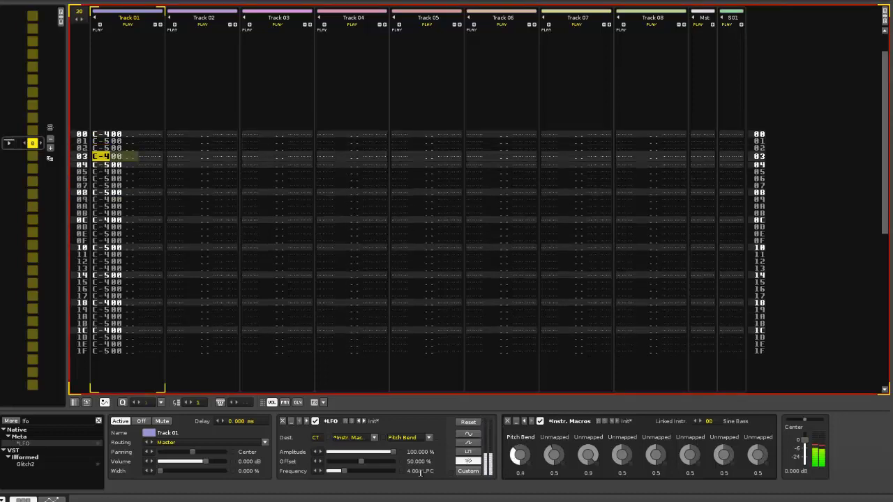
Set the frequency of Track 01's *LFO device to 16 LPC.
scroll(419, 473, "down", 4)
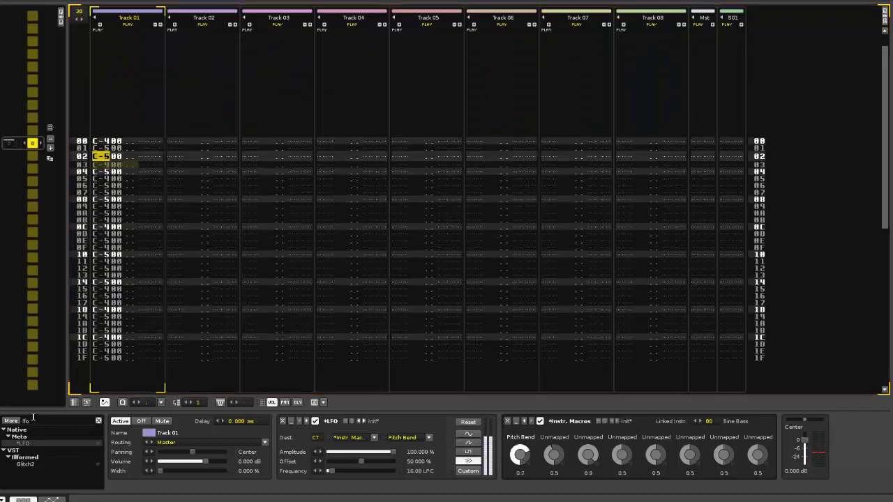
Search the effects for "doof", add the Formula Metadevice doofer to Track 01, and load the metadevice's Intertia Slider preset.
left_click(32, 420)
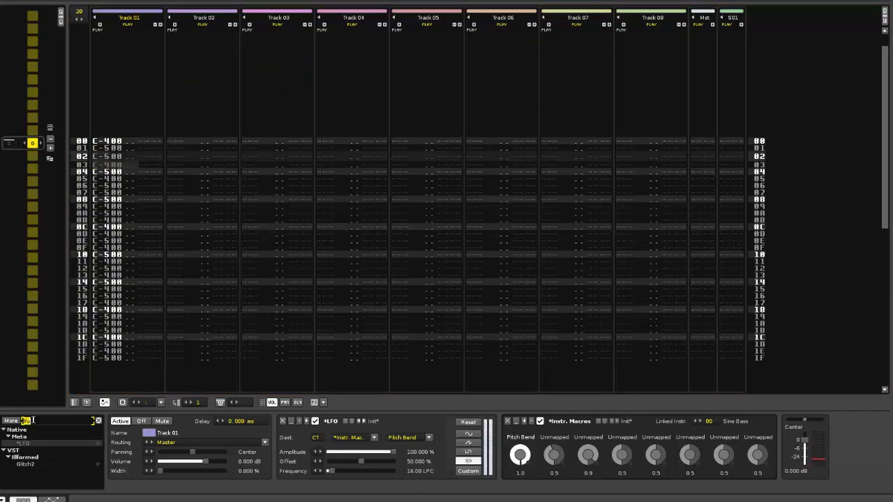
type("doof")
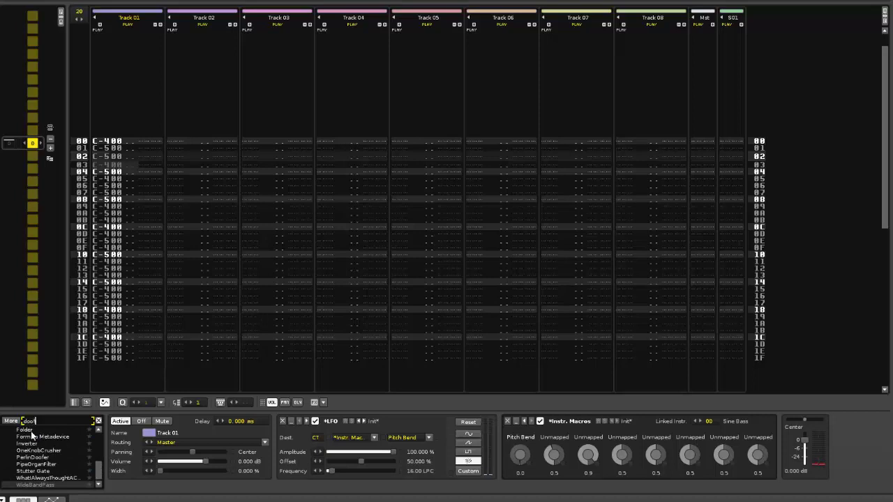
key("Escape")
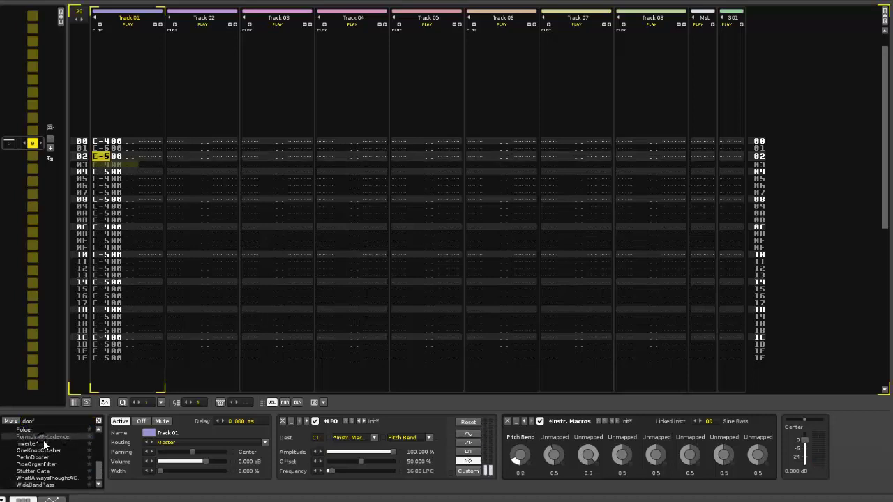
mouse_move(100, 468)
left_mouse_down()
mouse_move(103, 442)
mouse_move(102, 458)
left_mouse_up()
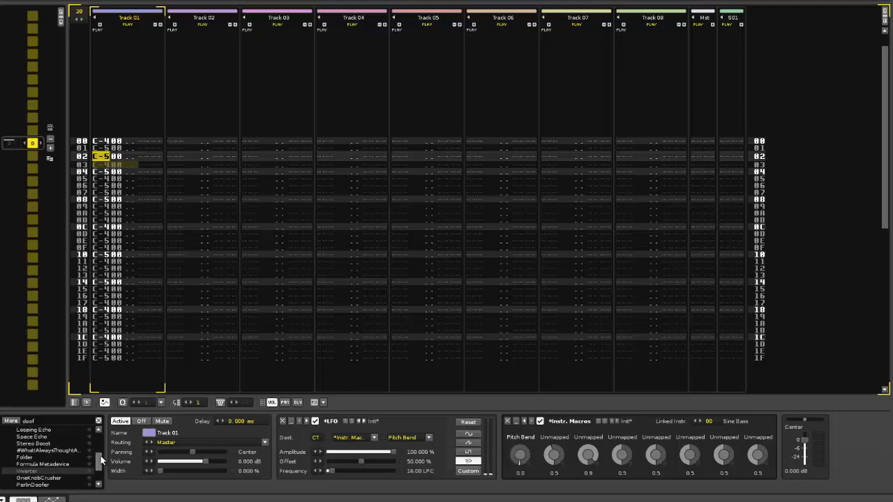
mouse_move(102, 458)
left_mouse_down()
mouse_move(100, 445)
mouse_move(100, 460)
left_mouse_up()
double_click(60, 470)
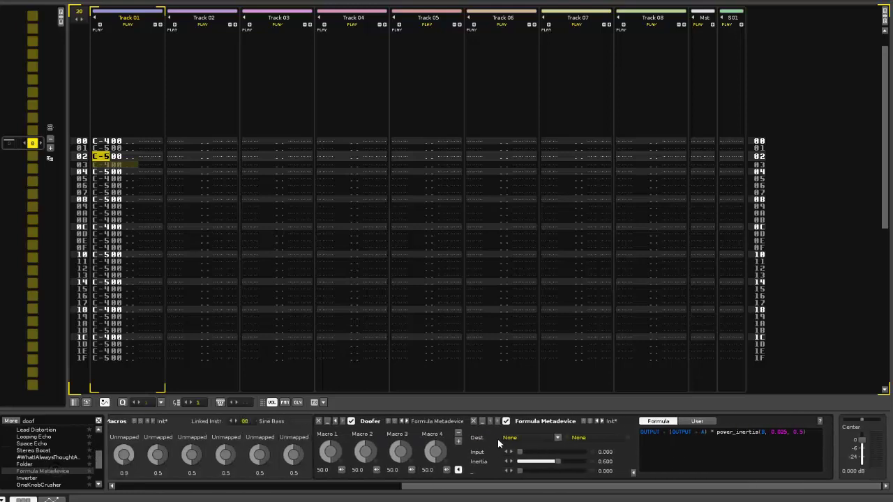
left_click(617, 422)
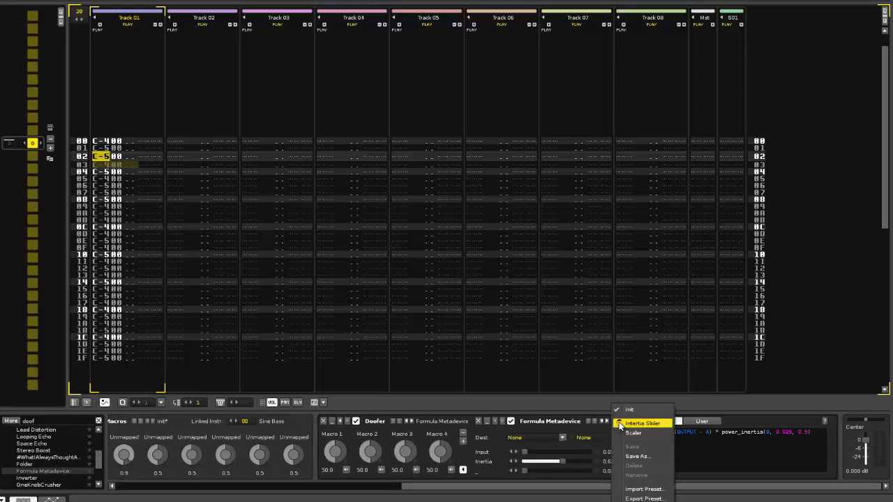
left_click(630, 424)
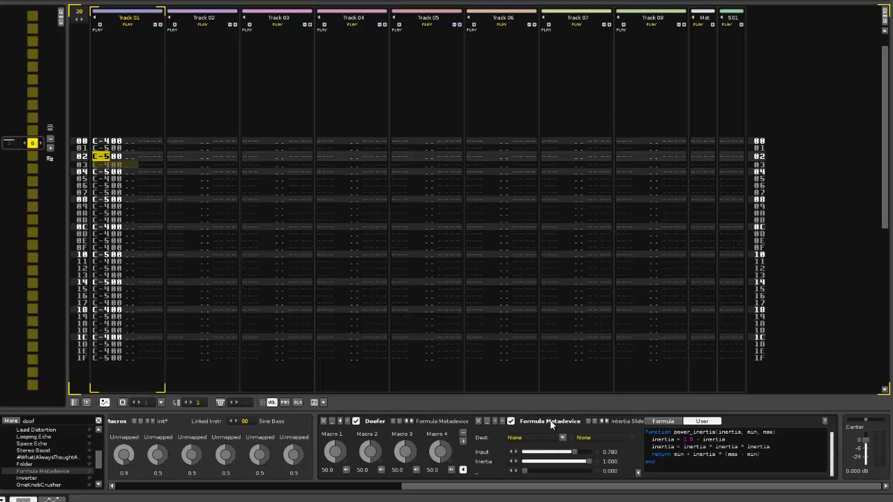
Take the Formula Metadevice out of its Doofer and remove the empty Doofer from the chain.
left_click_drag(551, 424, 642, 426)
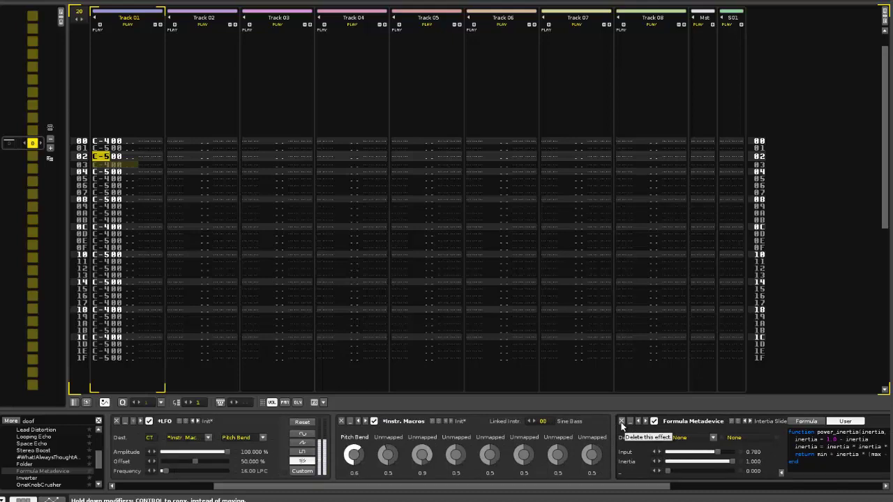
scroll(698, 453, "right", 5)
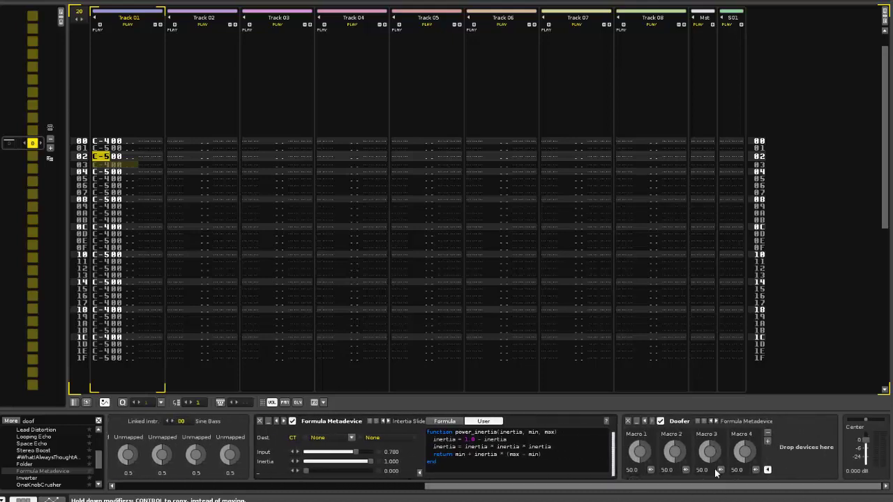
left_click(635, 424)
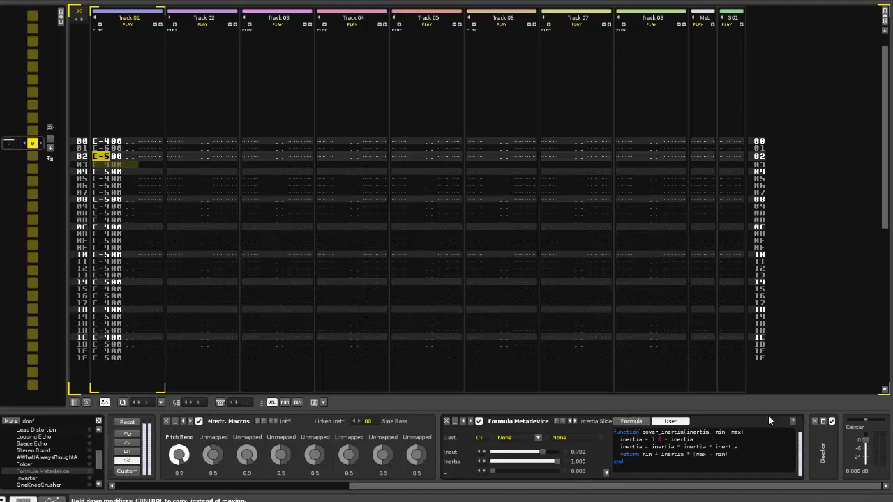
scroll(612, 489, "left", 3)
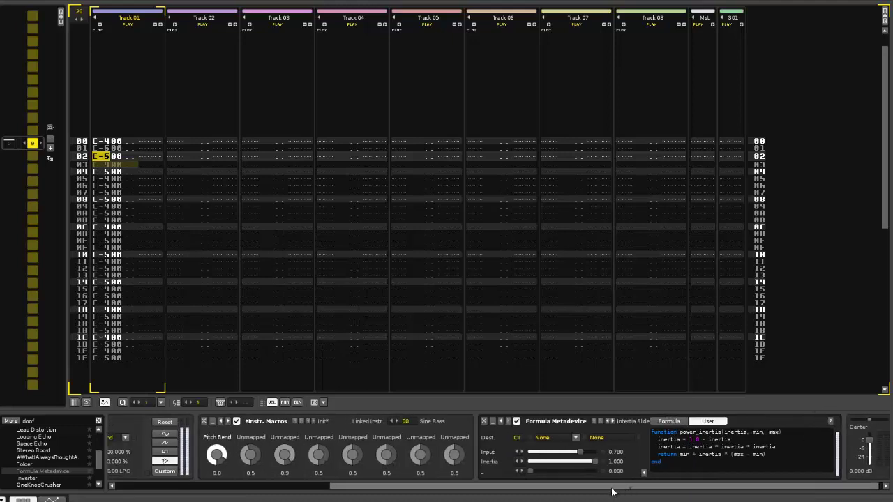
Place the Formula Metadevice between the *LFO and *Instr. Macros devices and route the LFO to the metadevice's Input.
left_click_drag(629, 418, 314, 421)
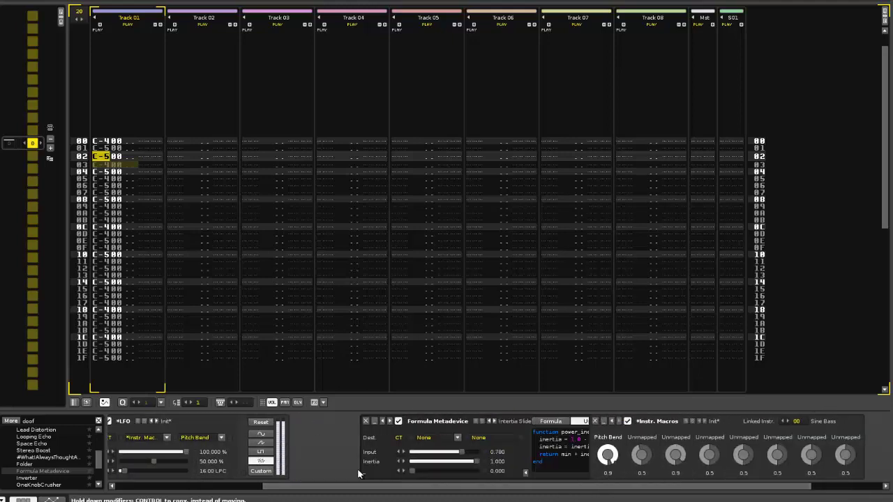
left_click_drag(419, 486, 272, 486)
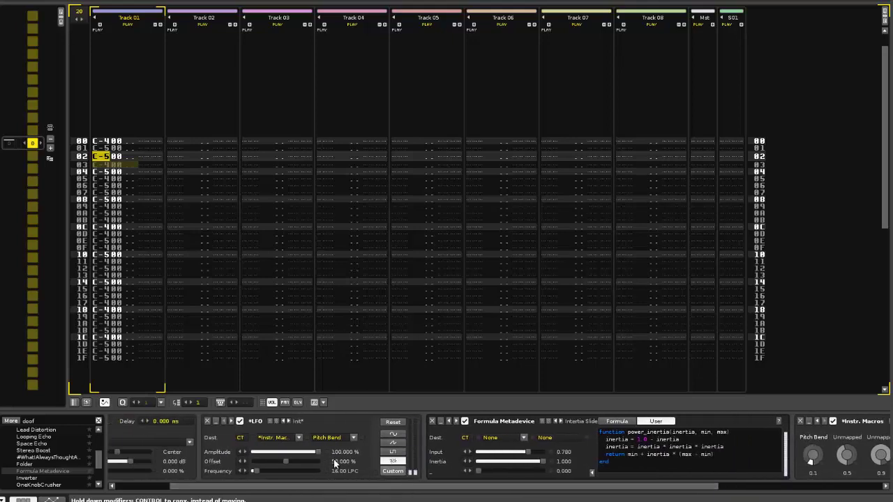
left_click(282, 438)
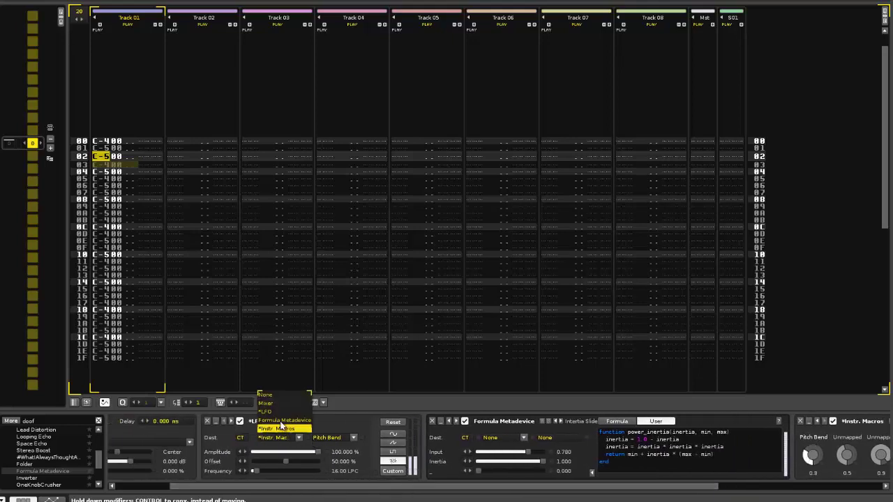
left_click(283, 420)
left_click(325, 437)
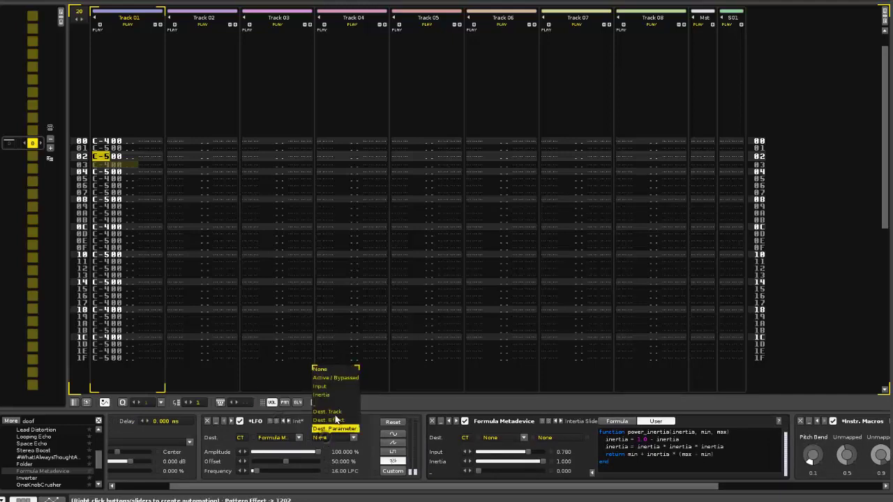
left_click(334, 386)
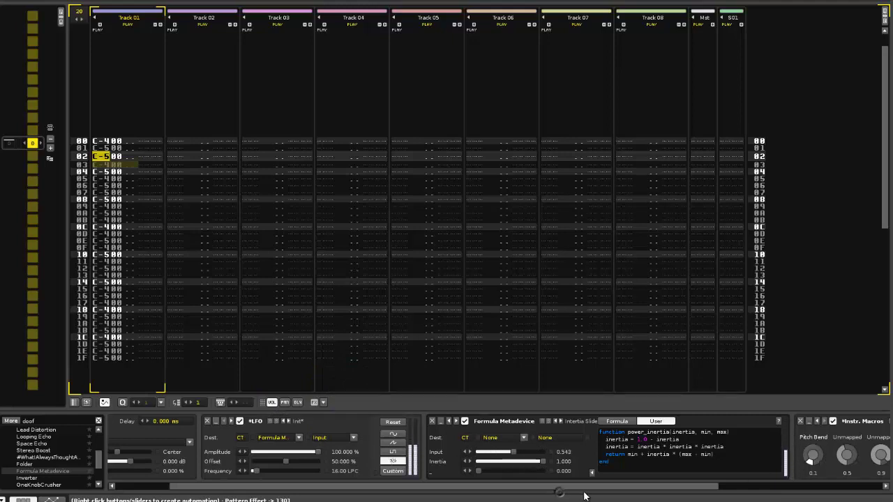
Push the Formula Metadevice's Inertia to its maximum of 1.000 and show its formula code.
left_click_drag(584, 491, 633, 491)
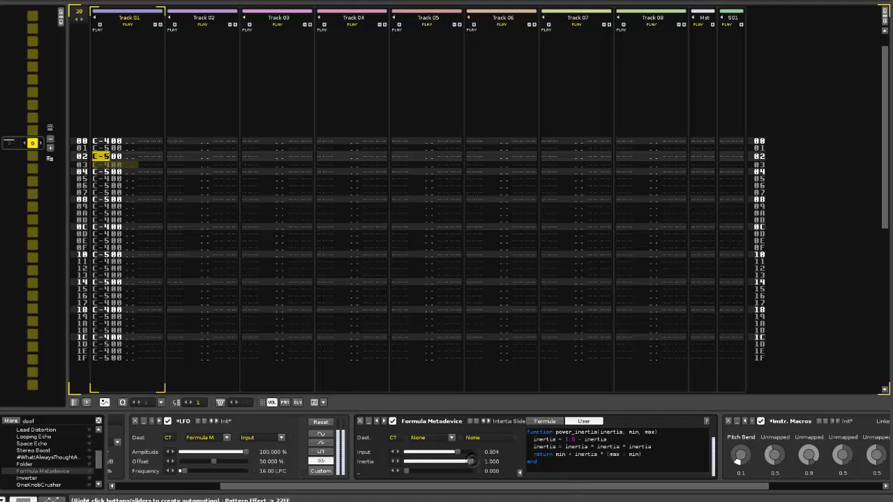
mouse_move(470, 461)
left_mouse_down()
mouse_move(407, 463)
mouse_move(481, 463)
left_mouse_up()
left_click(545, 421)
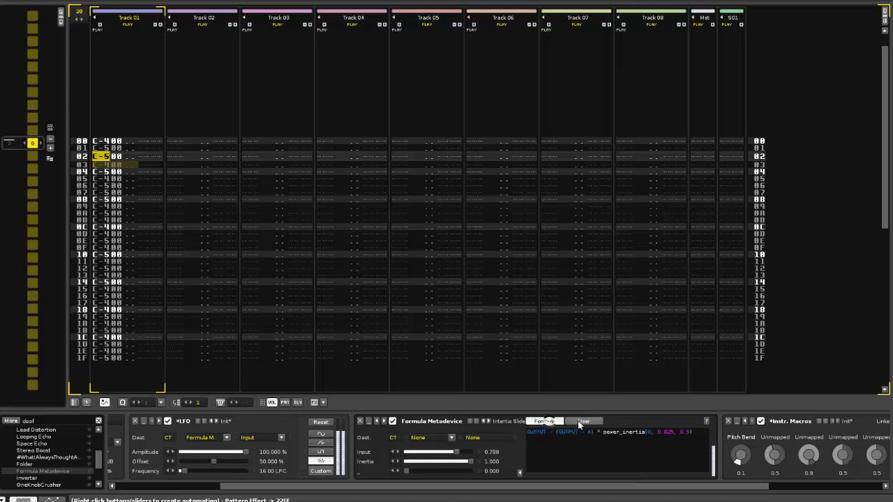
Try 2 and .2 as the last power_inertia argument in the formula, and restore it to 0.5.
left_click(667, 434)
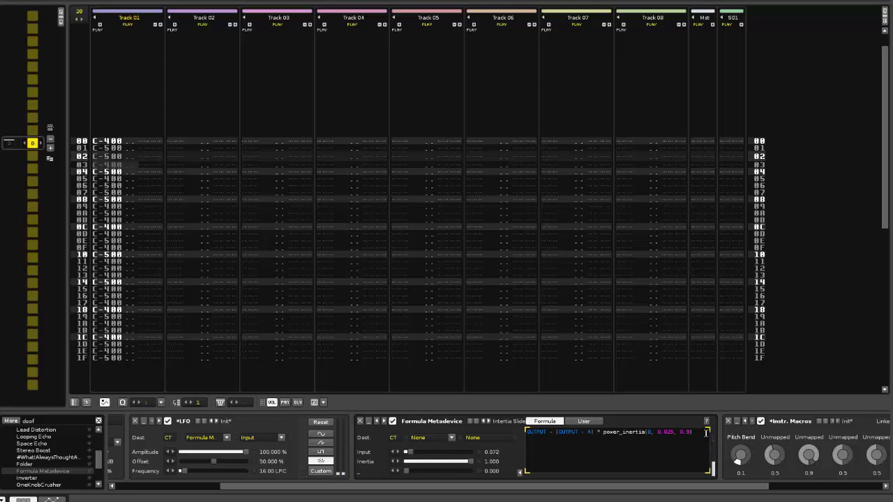
key("BackSpace")
key("BackSpace")
key("BackSpace")
type("2")
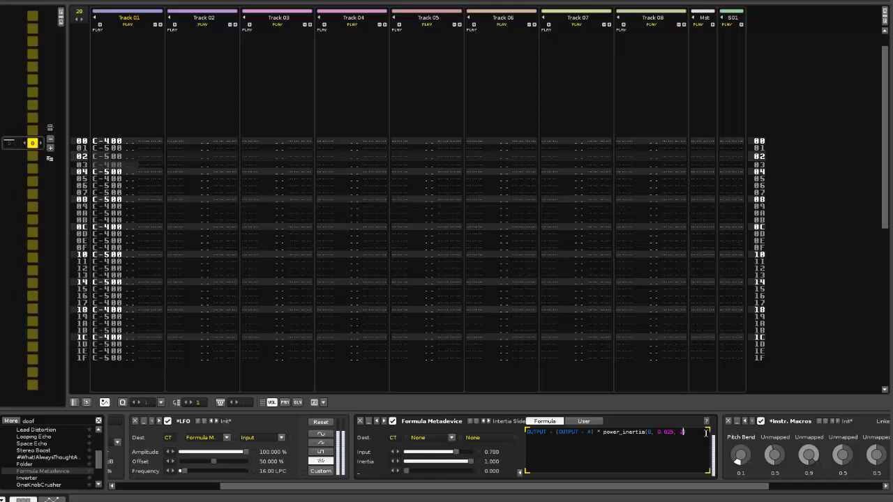
key("BackSpace")
key("BackSpace")
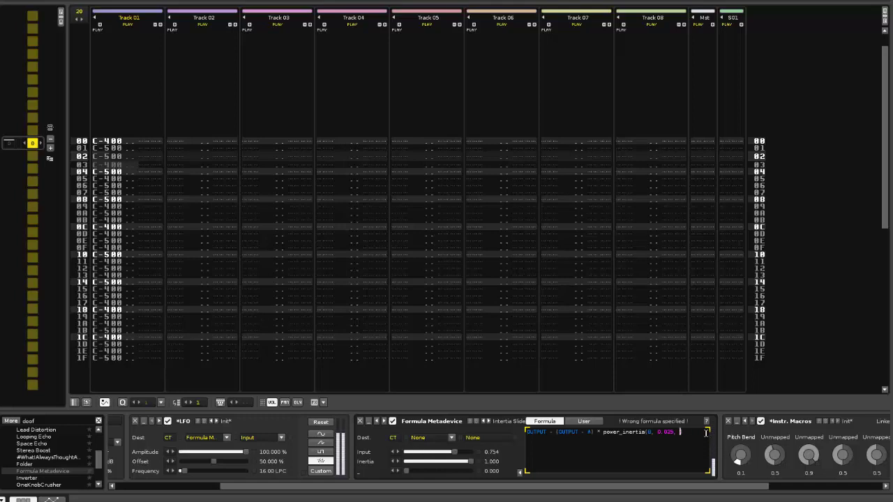
type(".2)")
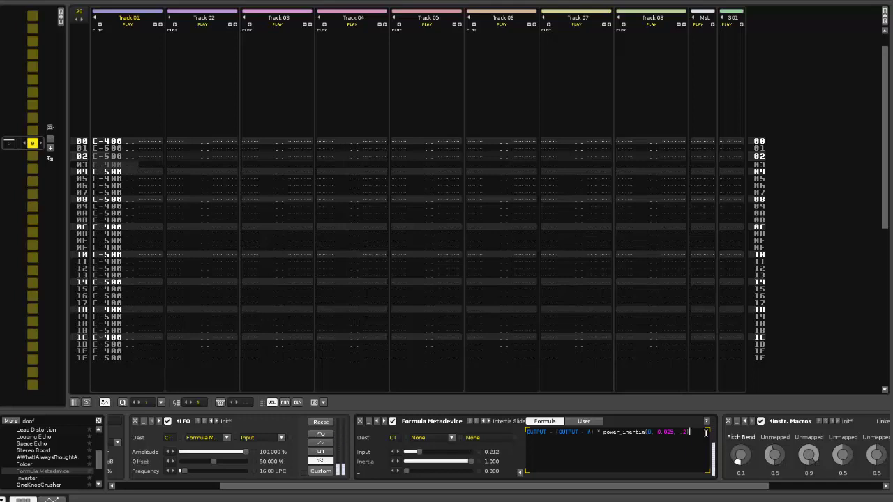
key("BackSpace")
key("BackSpace")
key("BackSpace")
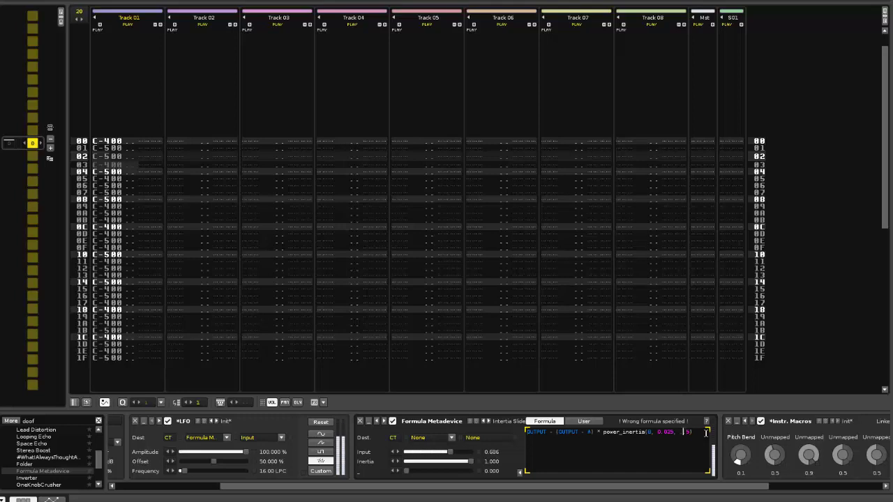
type("5")
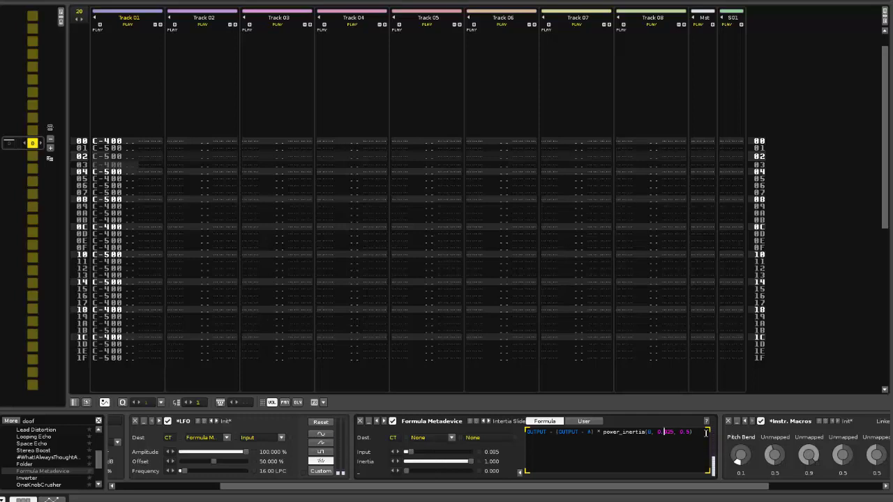
Set the middle power_inertia argument in the Formula Metadevice's formula to 0.01.
type("5")
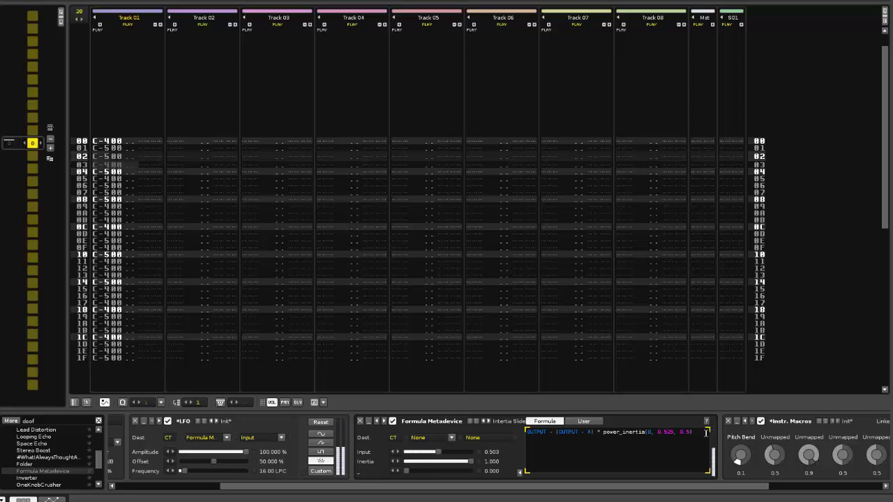
key("ctrl+z")
key("ctrl+Right")
key("ctrl+Right")
key("ctrl+Right")
key("ctrl+Right")
type("1")
Route the Formula Metadevice's output to Pitch Bend of the *Instr. Macros device.
left_click(437, 439)
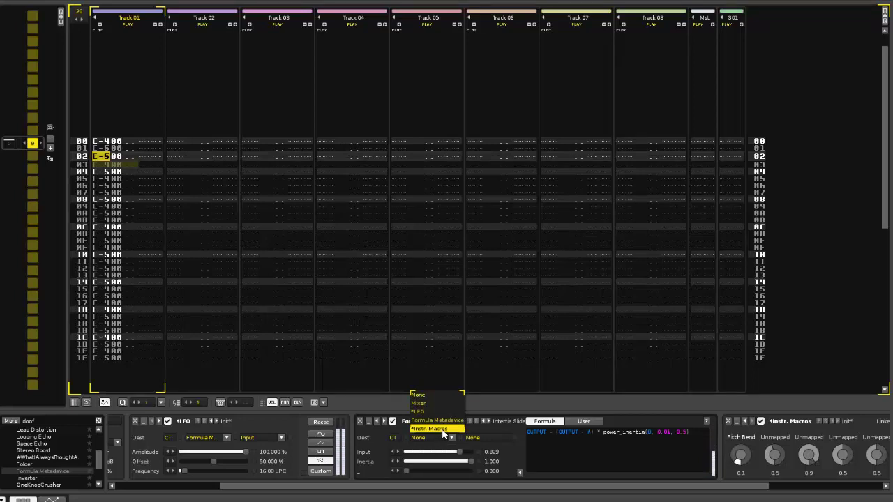
left_click(442, 428)
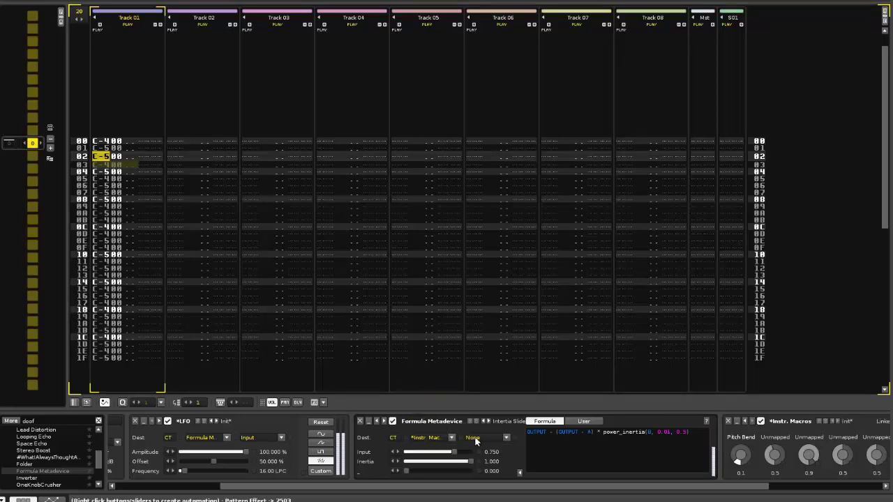
left_click(475, 438)
left_click(500, 369)
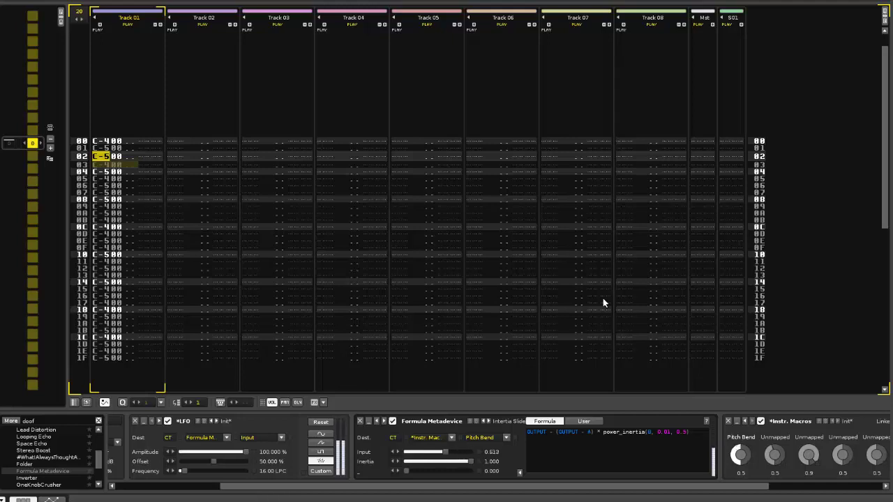
Duplicate the Formula Metadevice in front of *Instr. Macros and load the Scaler preset in the copy.
left_click(666, 433)
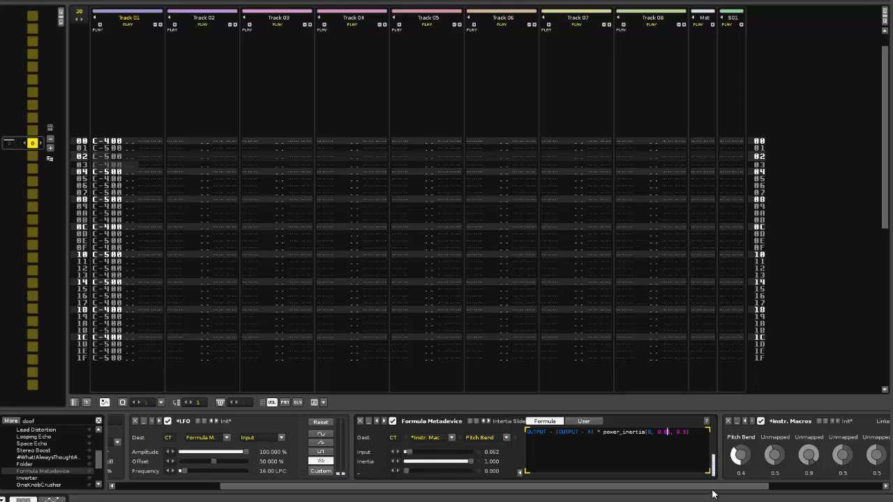
left_click_drag(714, 487, 781, 492)
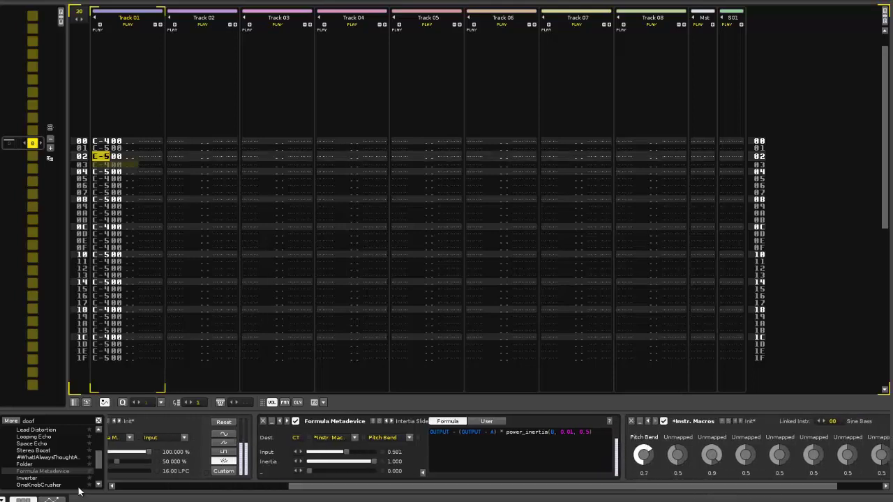
right_click(355, 421)
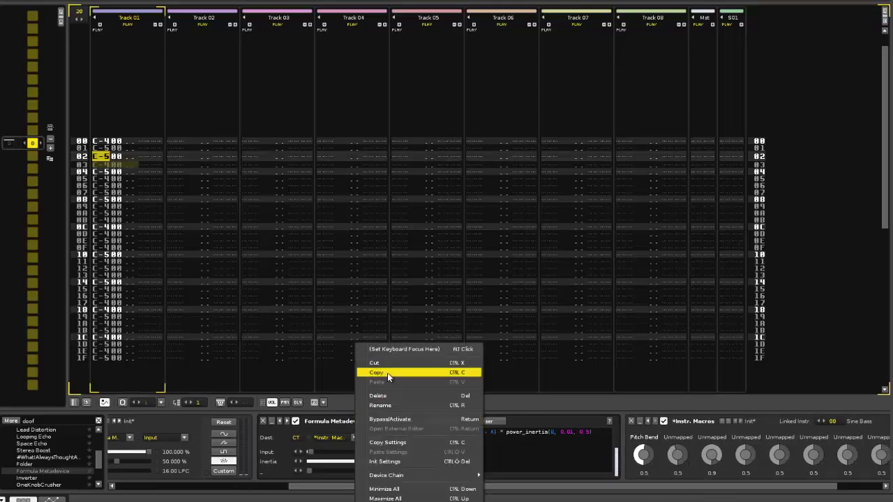
left_click(388, 372)
right_click(352, 438)
left_click(374, 382)
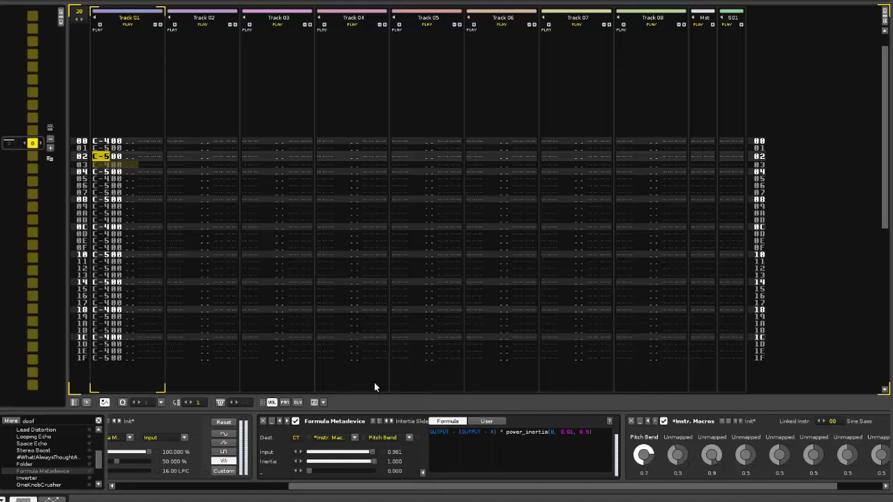
left_click(463, 419)
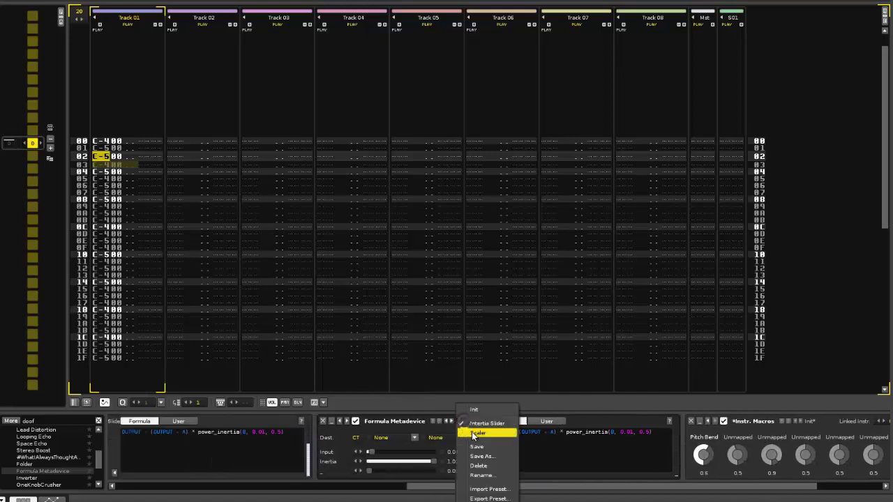
left_click(477, 434)
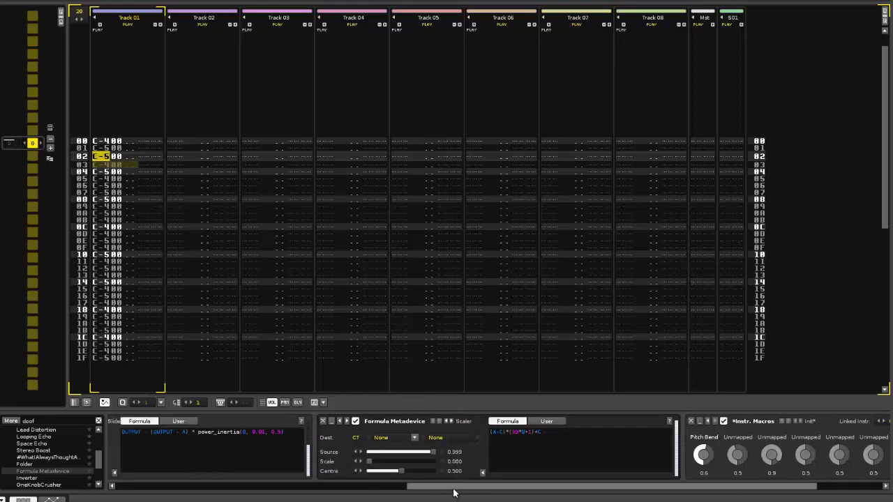
Route the output of the inertia Formula Metadevice to Source of the Scaler Formula Metadevice.
left_click_drag(454, 493, 319, 491)
left_click(303, 438)
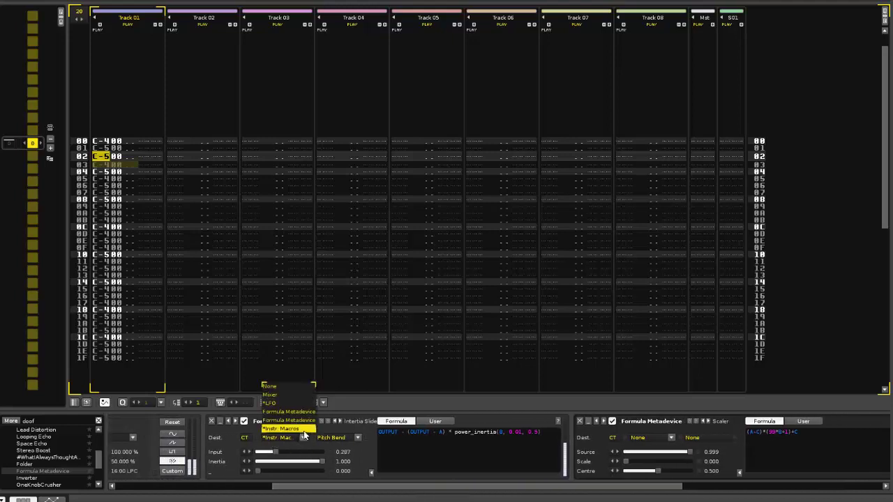
left_click(305, 420)
left_click(352, 437)
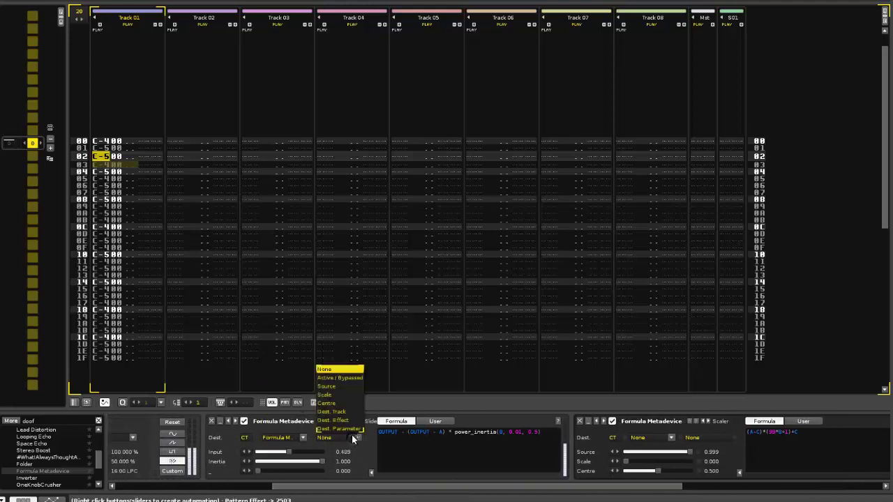
left_click(348, 387)
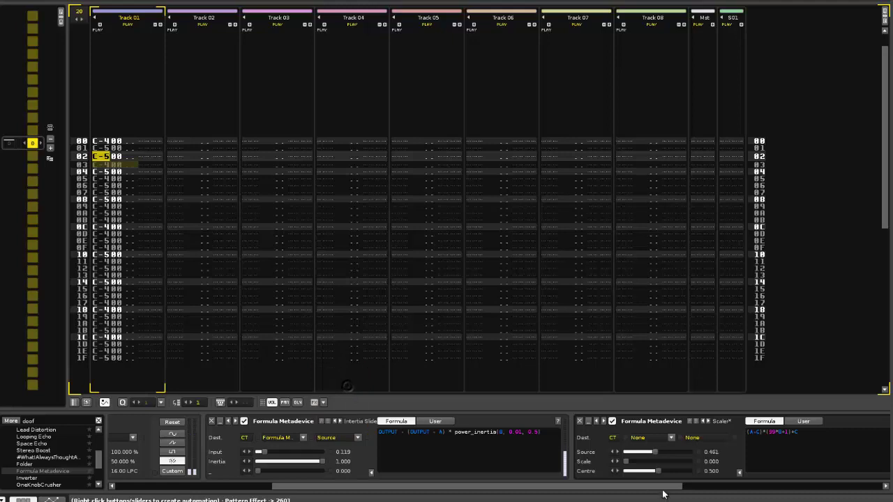
Route the Scaler Formula Metadevice's output to Pitch Bend of *Instr. Macros and set its Scale to 0.020.
left_click_drag(663, 486, 785, 486)
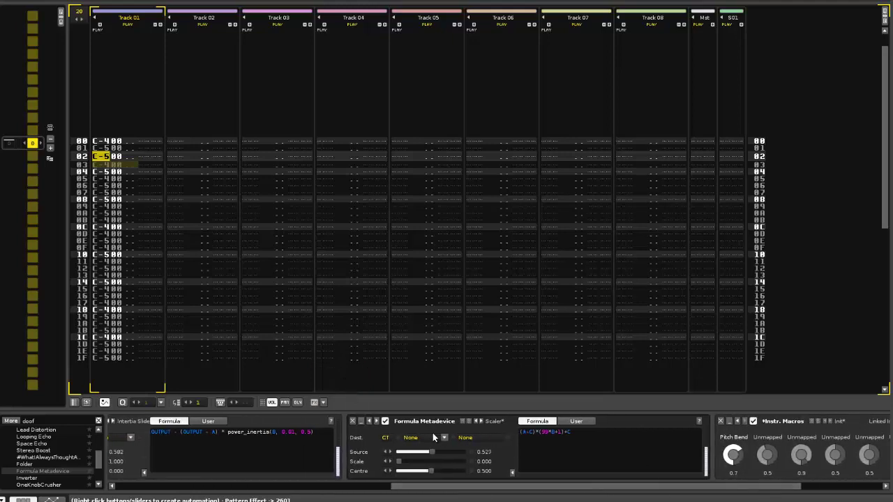
left_click(432, 433)
left_click(433, 427)
left_click(482, 437)
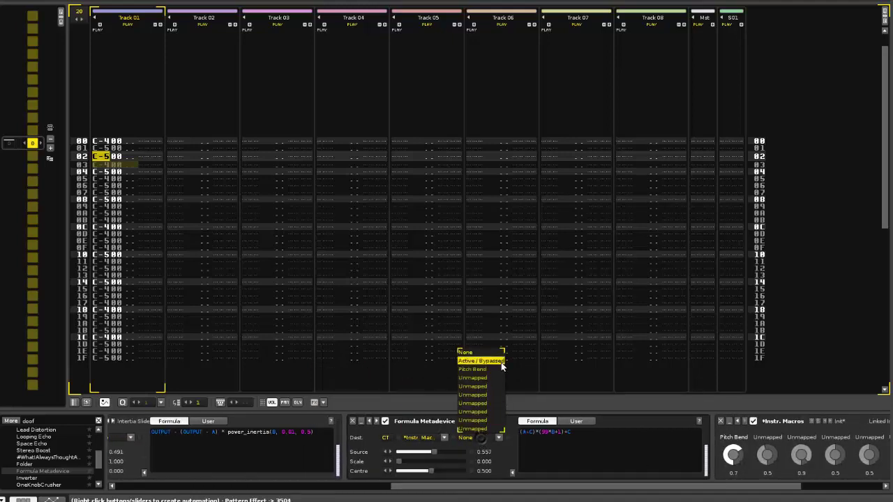
left_click(500, 370)
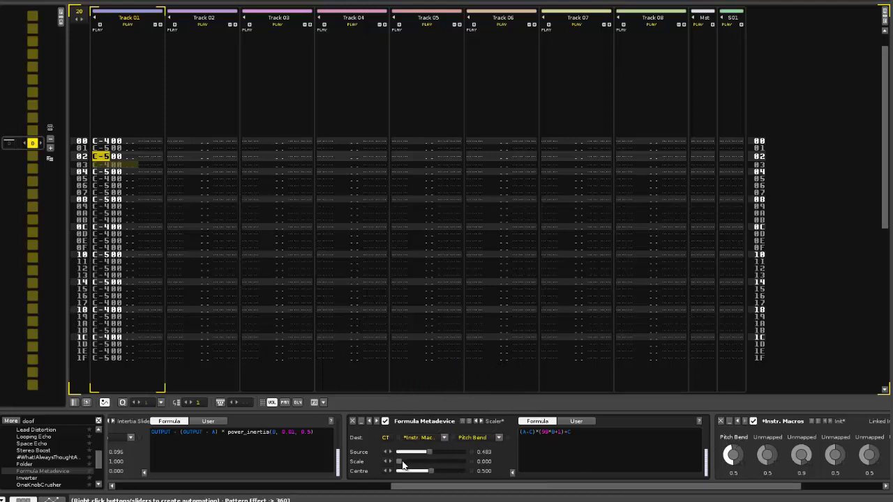
left_click_drag(403, 465, 398, 462)
key("Escape")
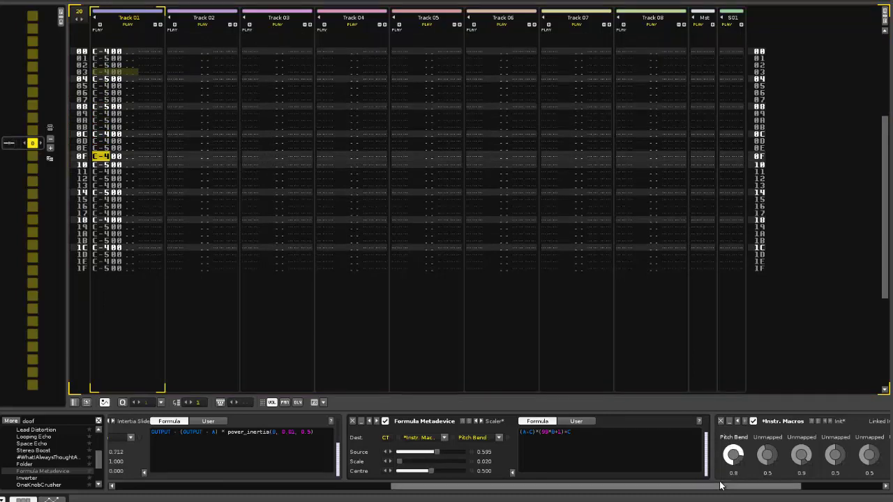
Remove the *LFO and both Formula Metadevices from Track 01, undoing the extra removal of *Instr. Macros.
left_click_drag(562, 487, 286, 486)
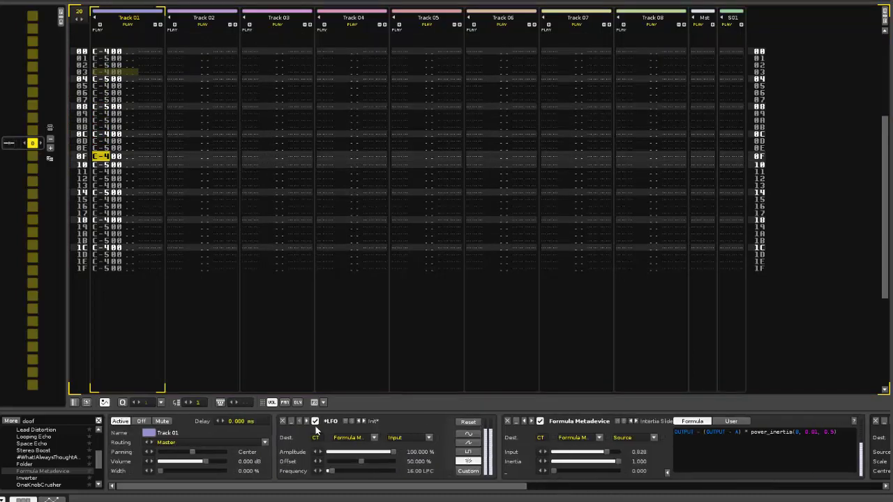
left_click(282, 421)
left_click(281, 420)
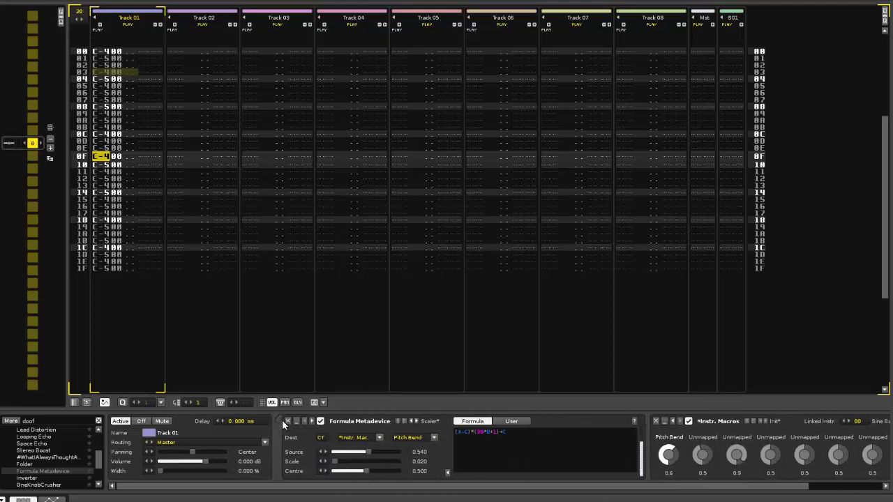
left_click(282, 421)
left_click(282, 420)
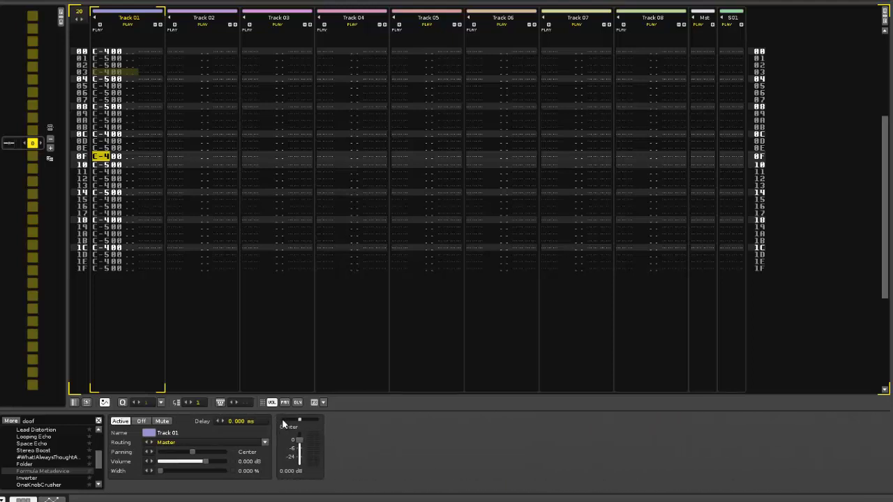
key("ctrl+z")
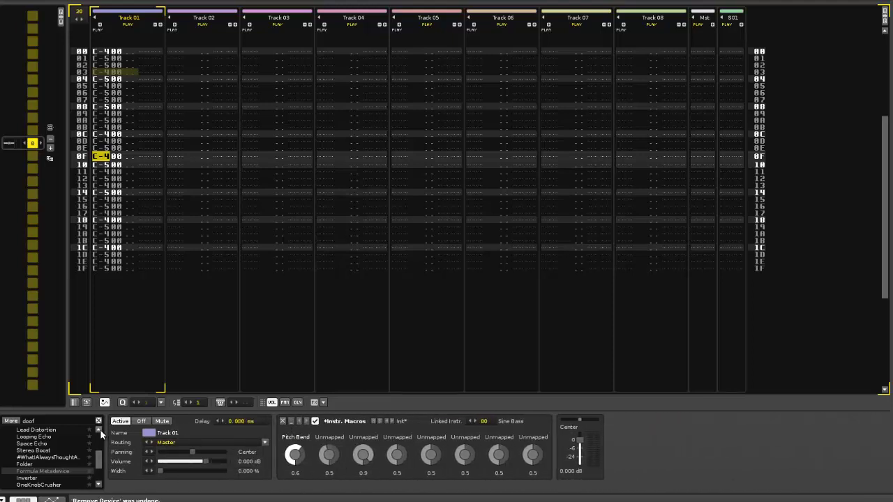
Draw a linear Pitch Bend automation for *Instr. Macros rising from the minimum to 100 % across the whole pattern, and play it.
left_click(51, 500)
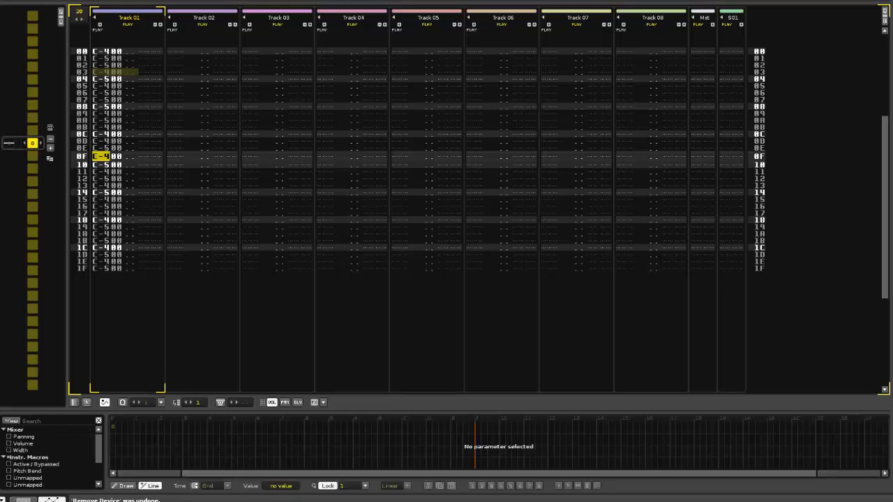
left_click(28, 471)
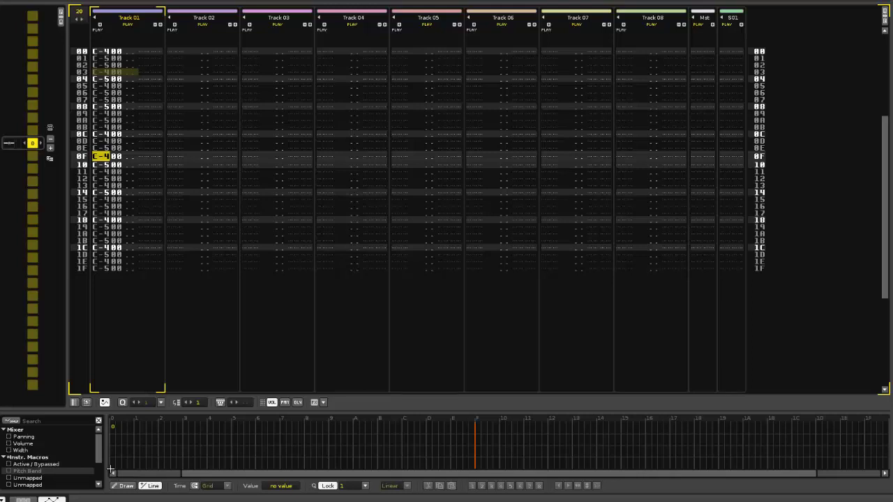
mouse_move(110, 469)
left_mouse_down()
mouse_move(886, 461)
mouse_move(888, 422)
left_mouse_up()
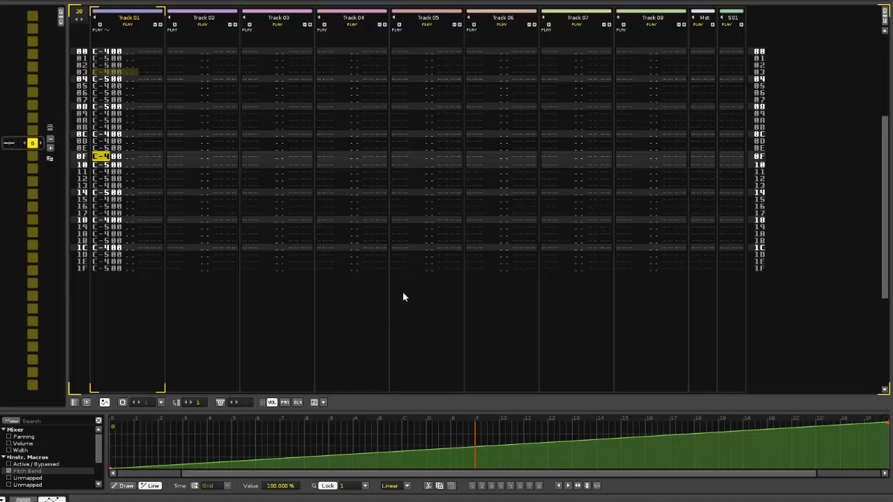
key("space")
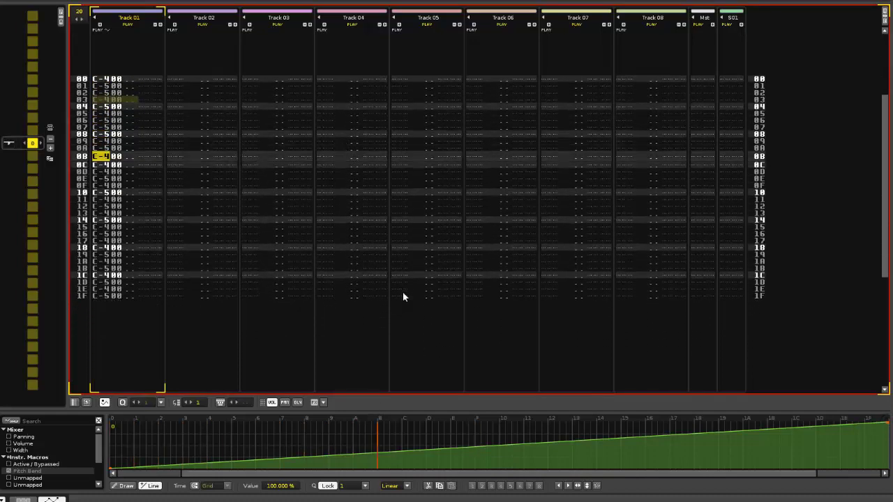